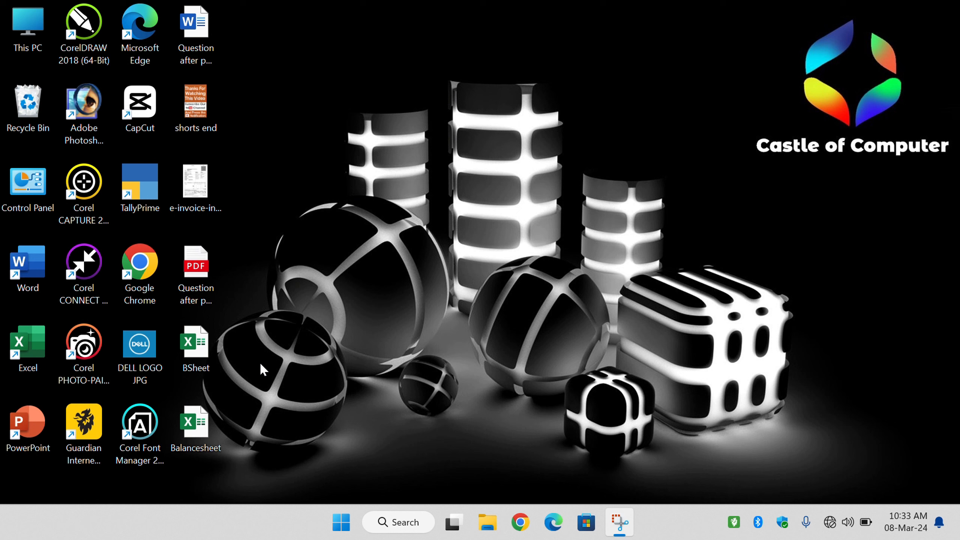
Start TallyPrime and continue in Educational Mode to reach the Gateway of Tally
double_click(150, 197)
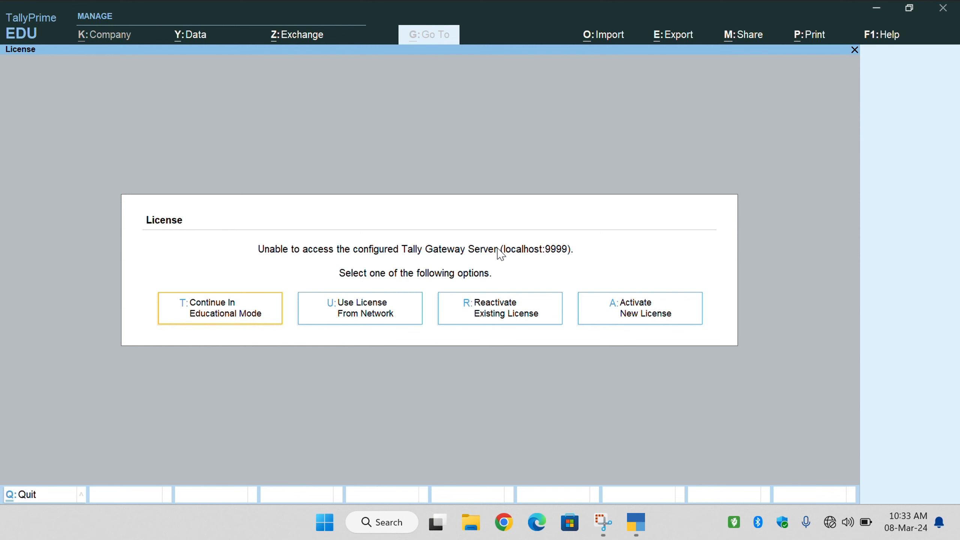
click(266, 306)
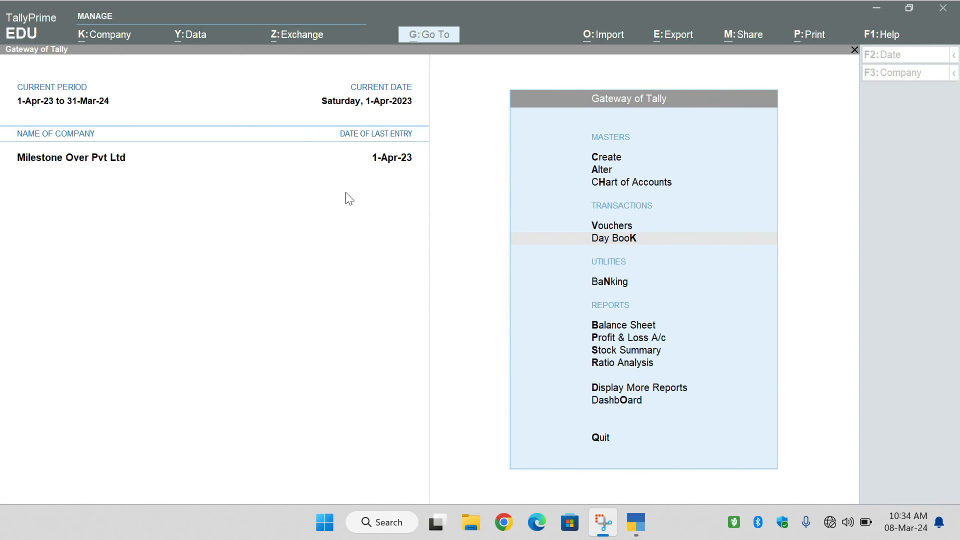
click(346, 192)
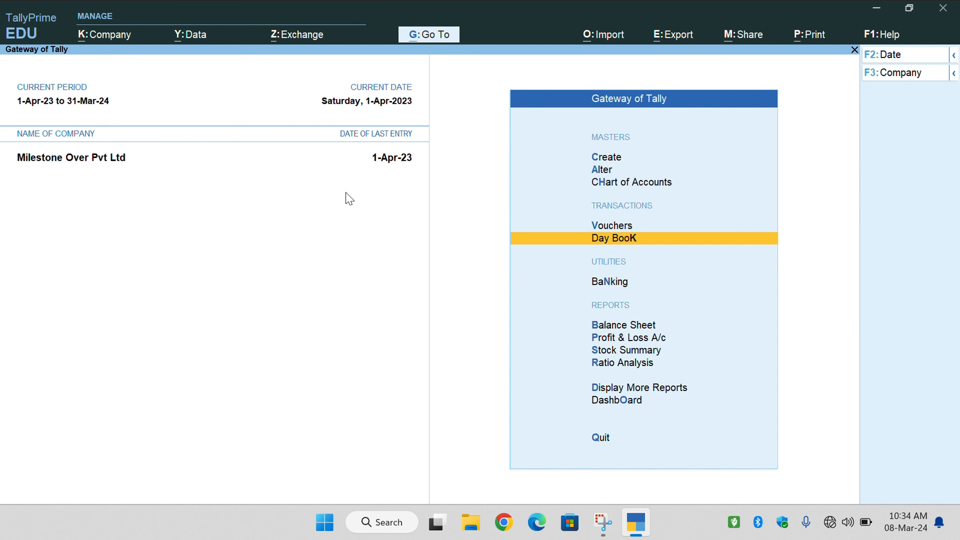
View the Day Book of Milestone Over Pvt Ltd and return to the Gateway of Tally
key(Down)
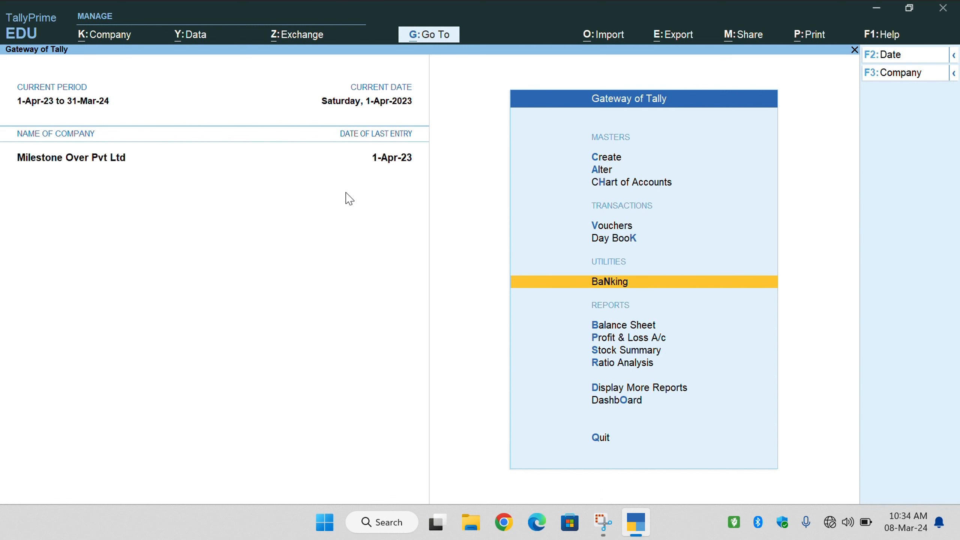
key(Up)
key(Return)
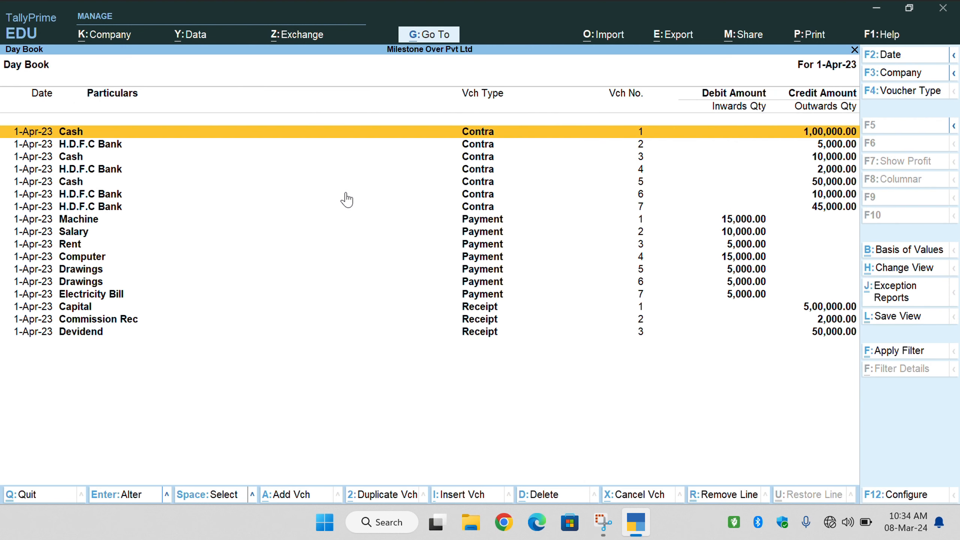
key(Escape)
View the Profit & Loss A/c with its ledger breakdown and return to the Gateway of Tally
key(Down)
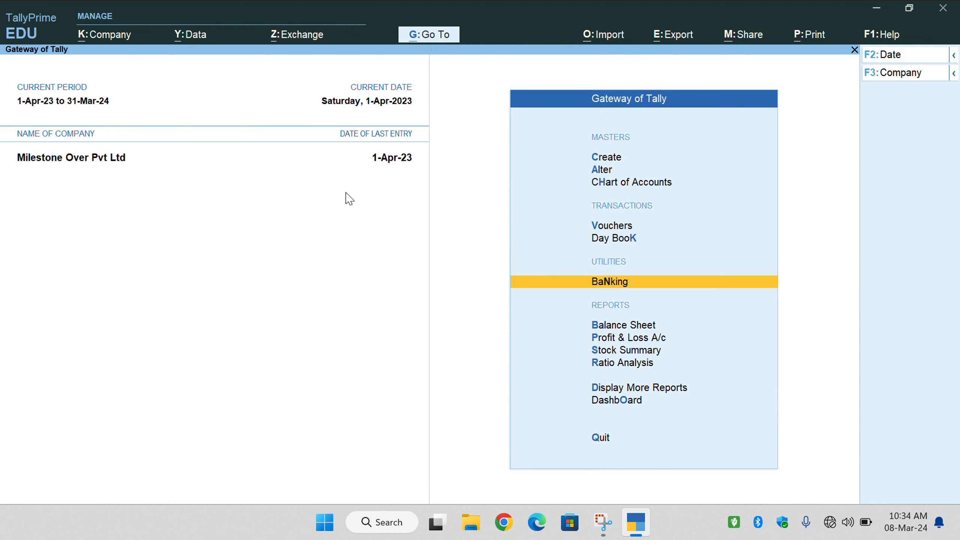
key(Down)
key(Down)
key(Return)
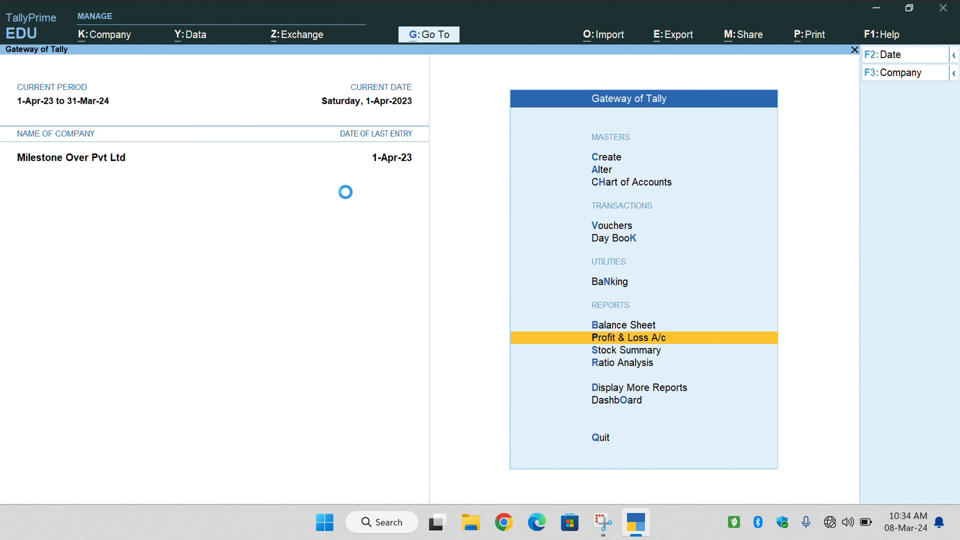
key(alt+F5)
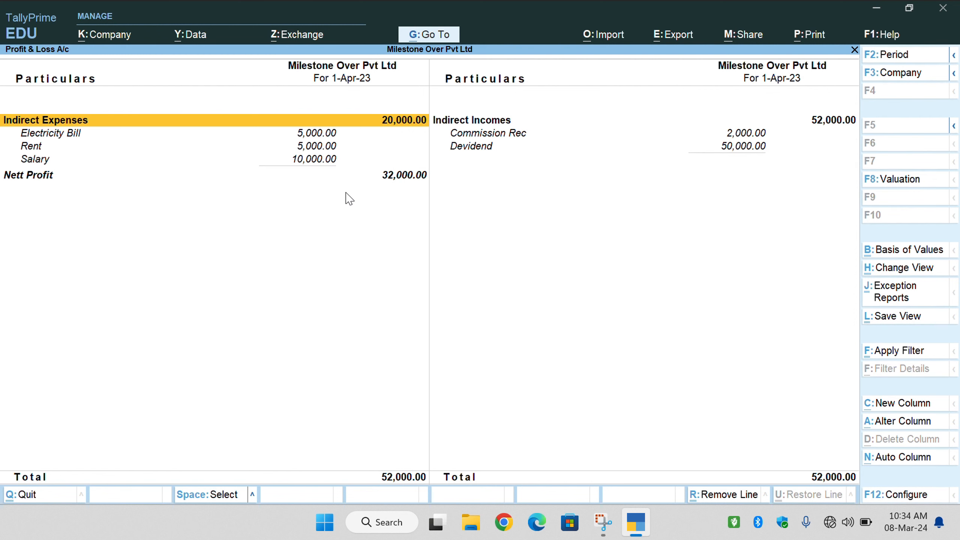
key(Escape)
Open the Balance Sheet report and bring up its export settings
key(Up)
key(Return)
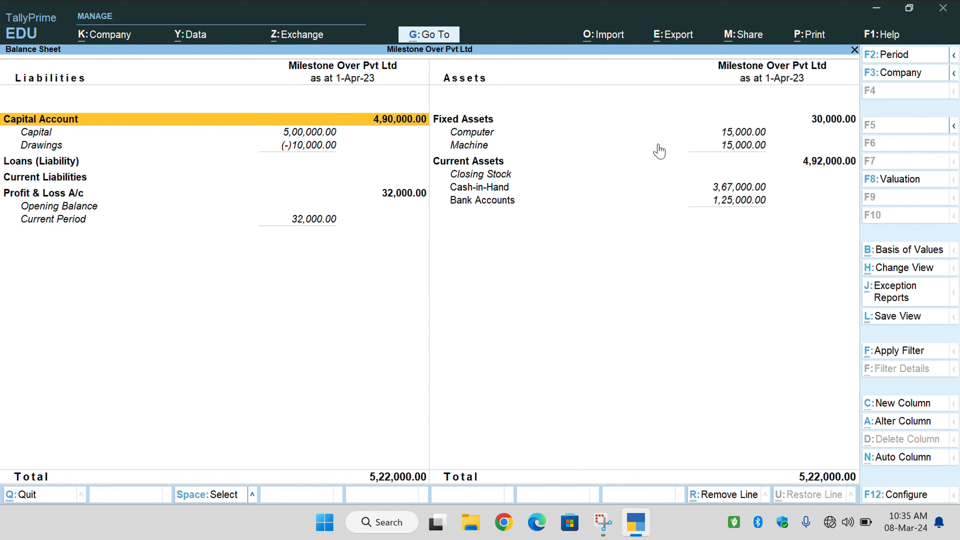
key(ctrl)
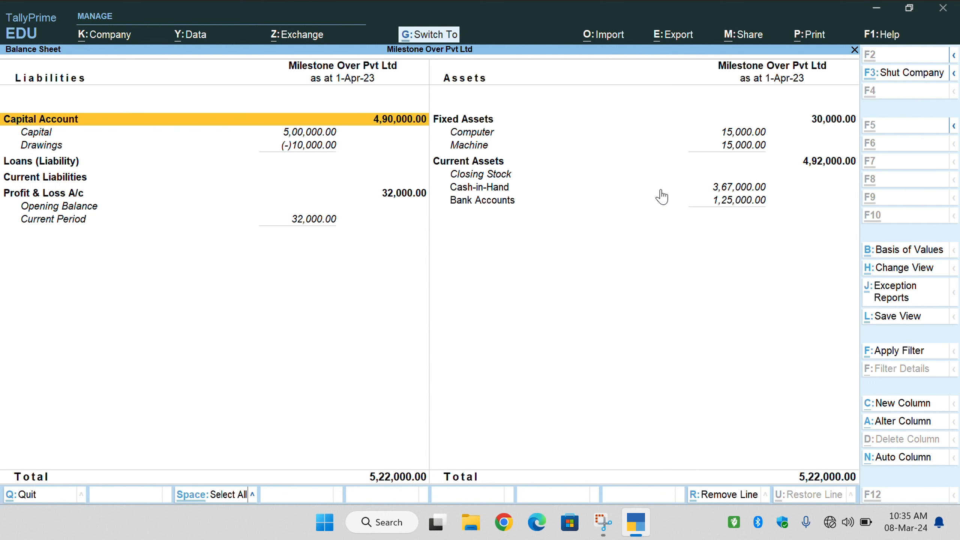
key(ctrl+e)
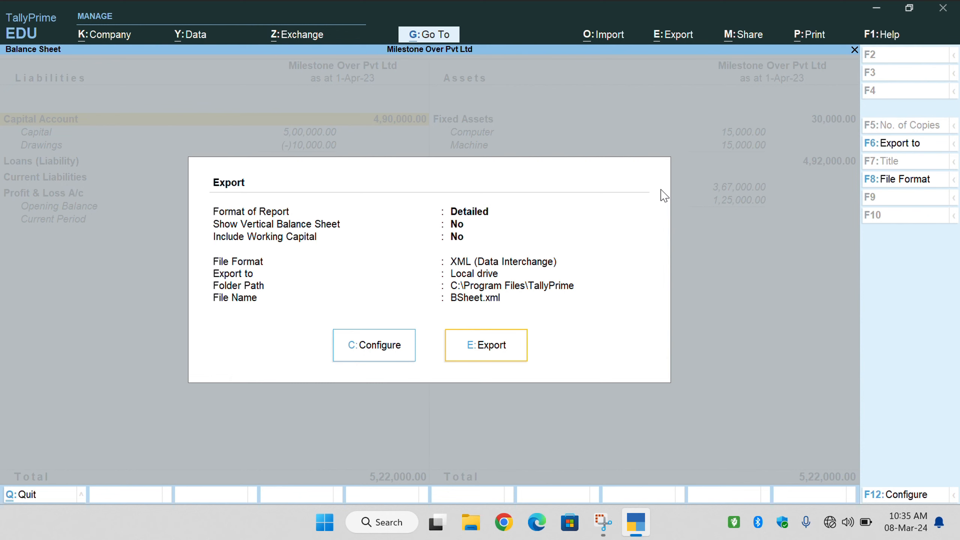
Expand the export configuration to all options and set Exclude Accounts with zero Closing Balance to Yes
click(376, 353)
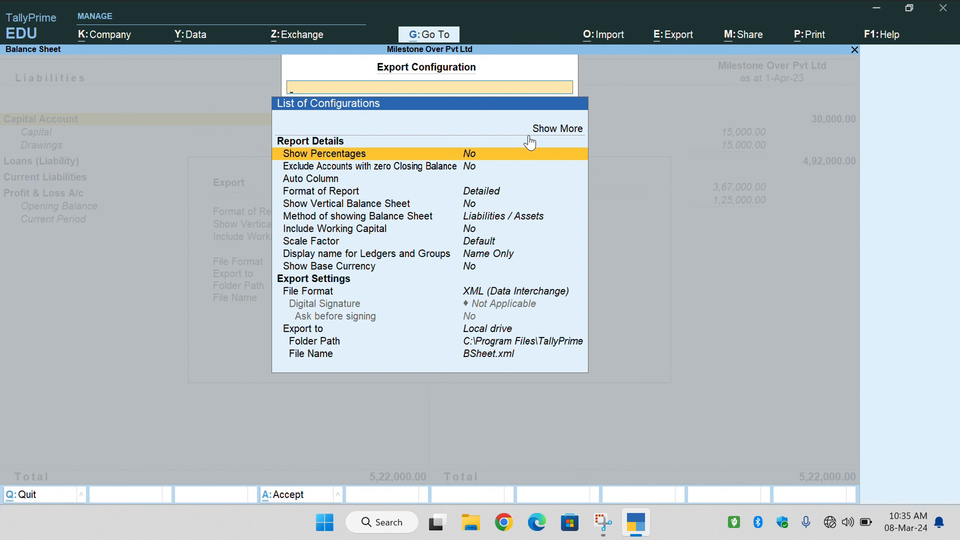
click(552, 131)
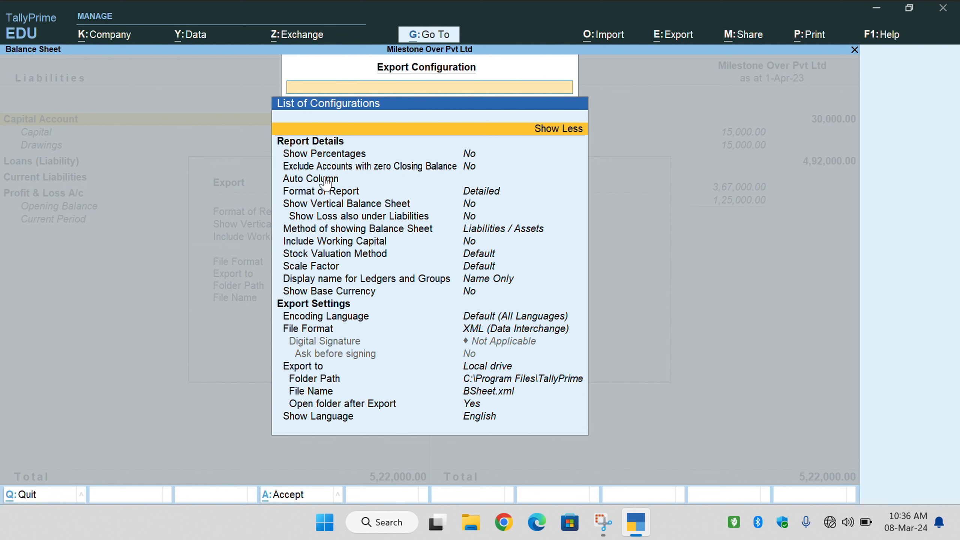
click(478, 169)
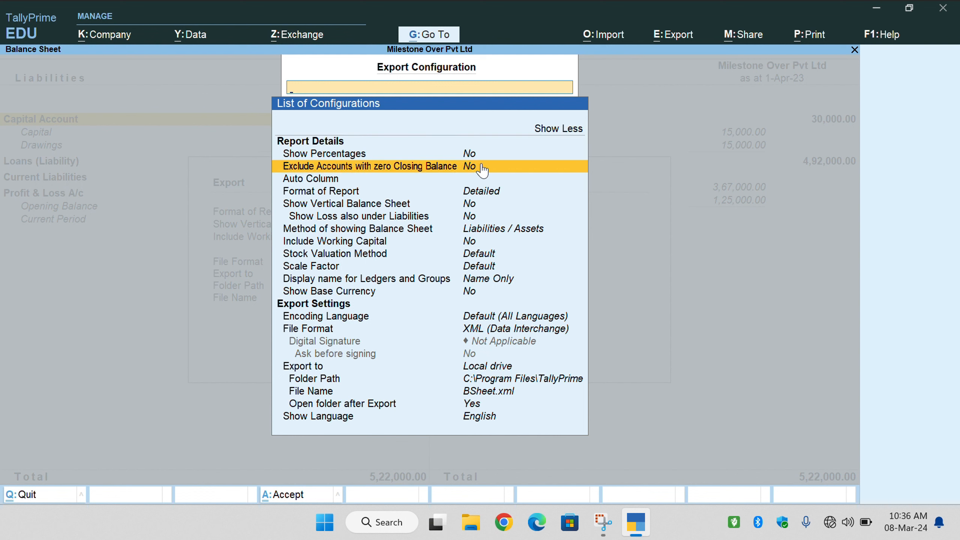
click(481, 169)
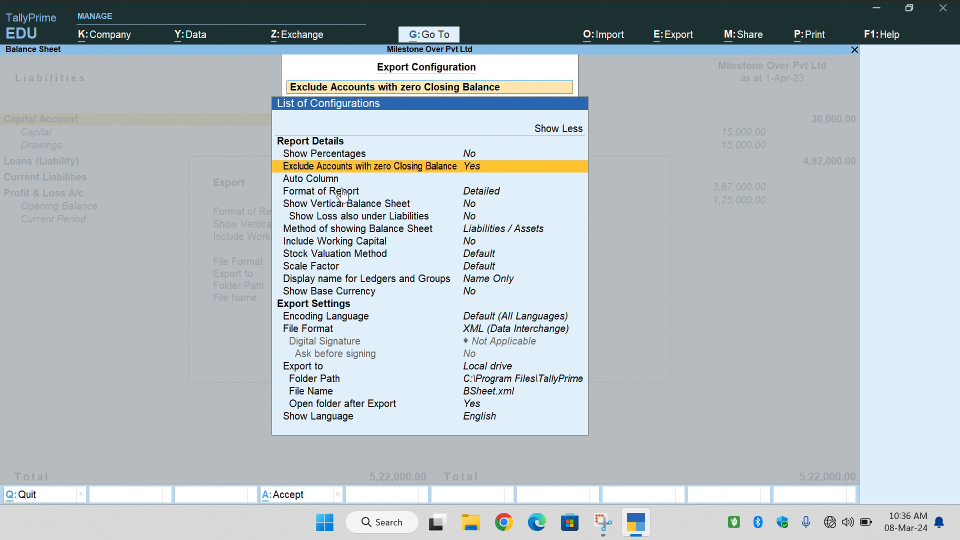
Set Include Working Capital to Yes in the export configuration, leaving the report format as Detailed
click(493, 196)
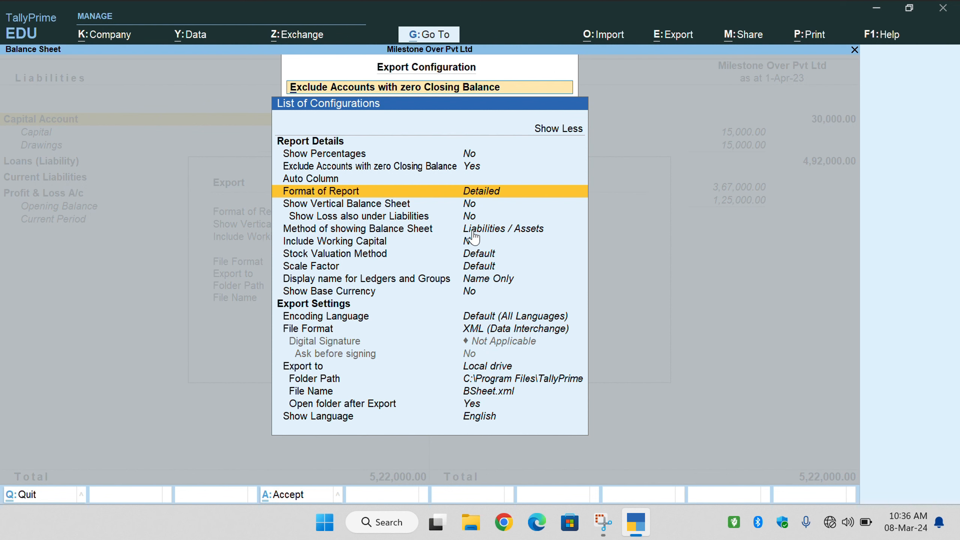
click(525, 228)
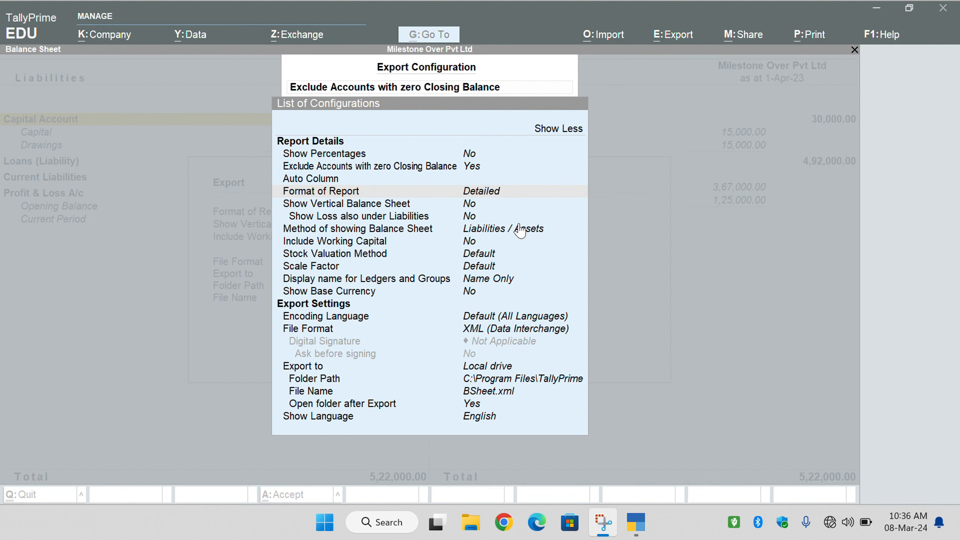
click(485, 192)
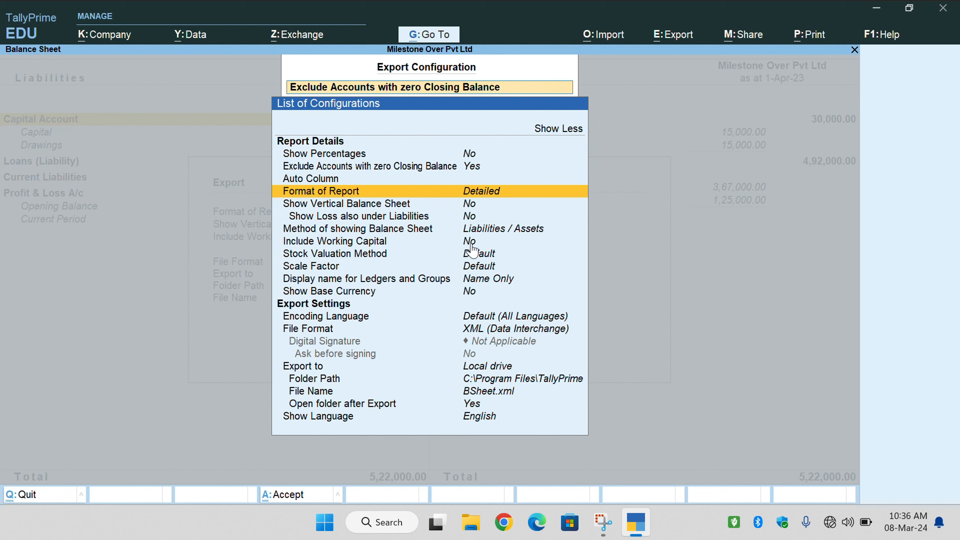
click(342, 245)
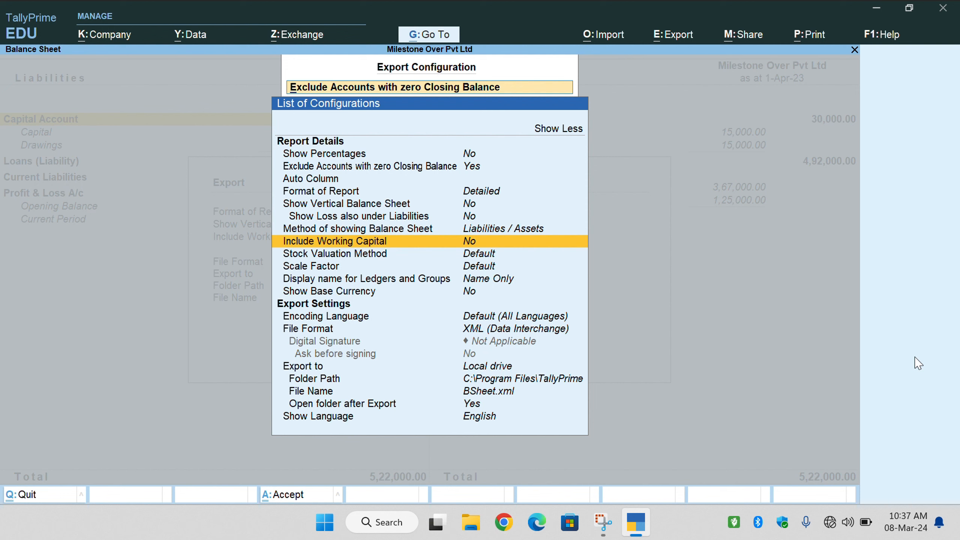
click(391, 30)
click(663, 261)
key(Return)
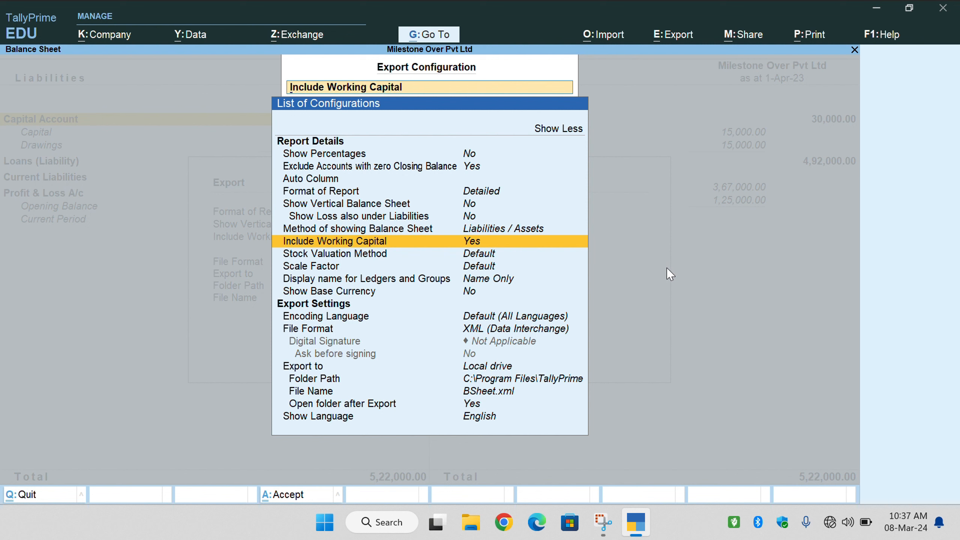
Choose Name Only as the display name for ledgers and groups in the export
key(Down)
key(Down)
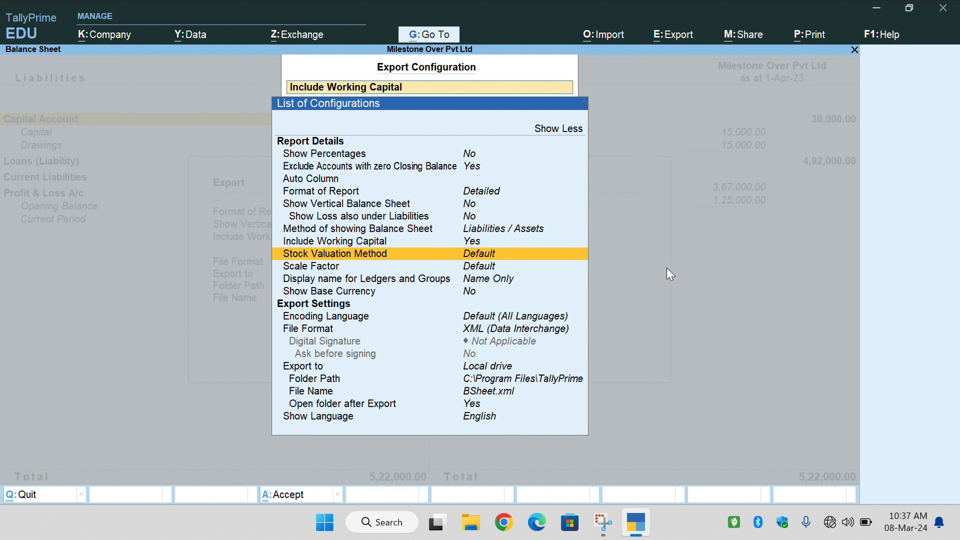
key(Down)
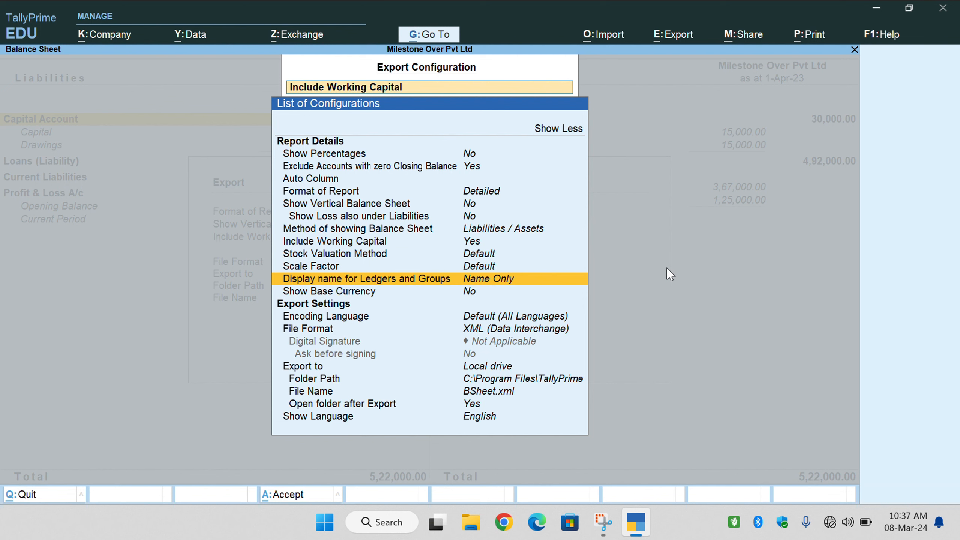
key(Return)
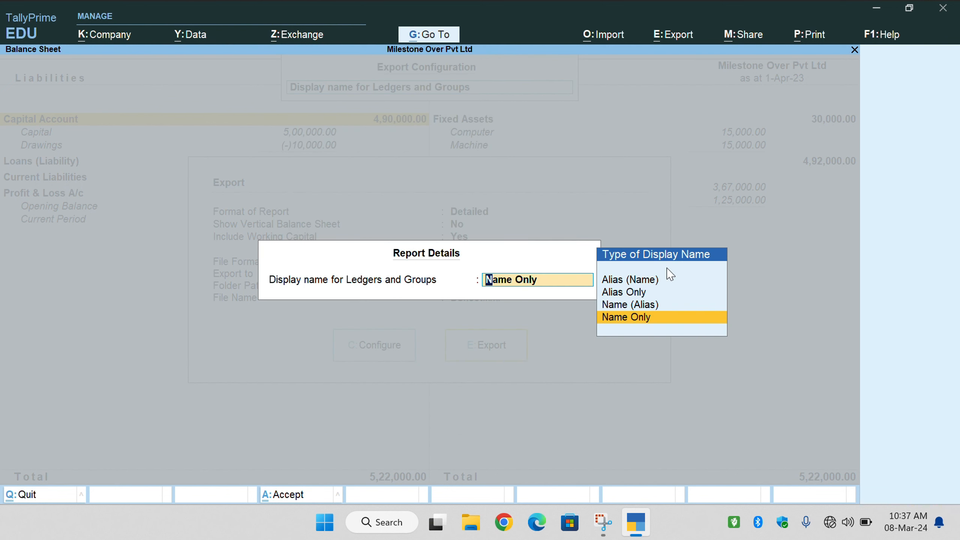
key(BackSpace)
key(Return)
key(Down)
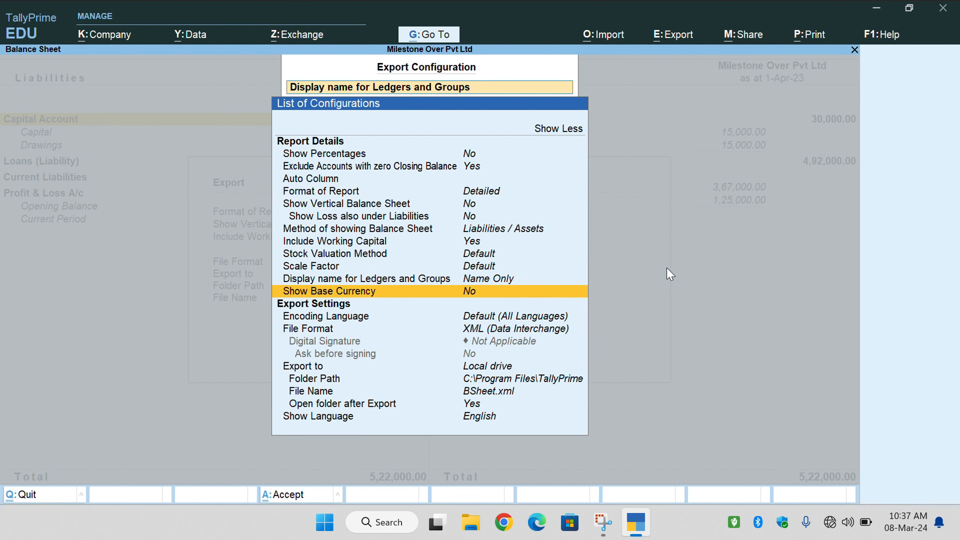
Switch the encoding language to Restricted (ASCII Only) and back to Default (All Languages)
key(Down)
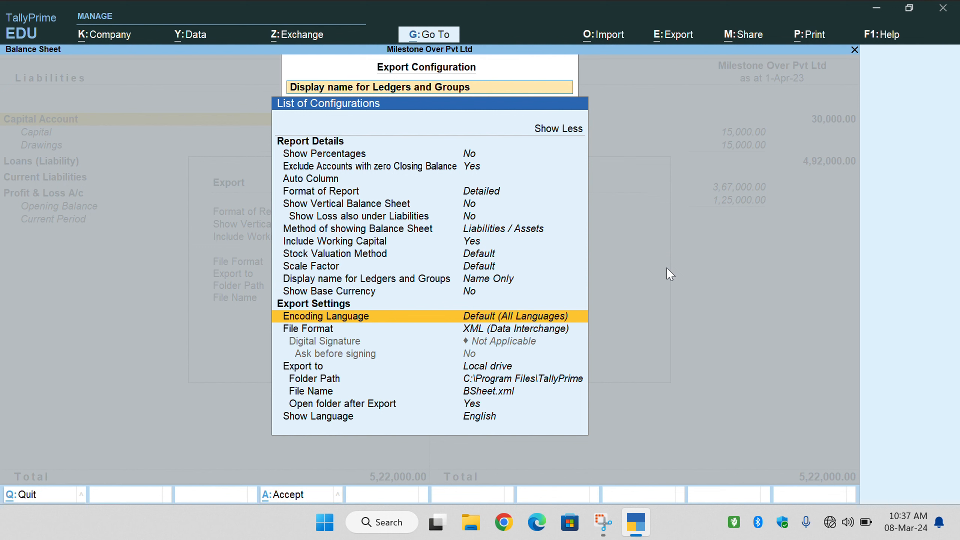
key(Return)
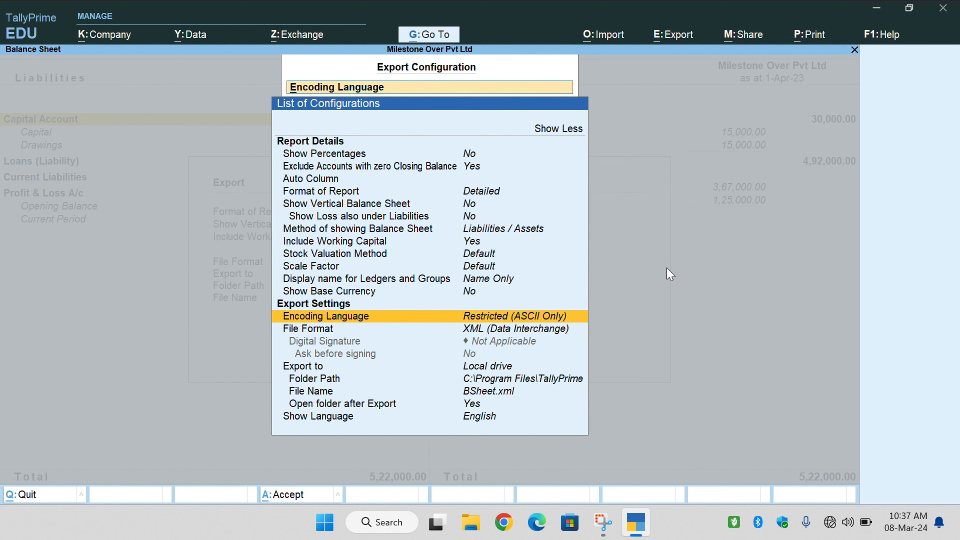
key(Return)
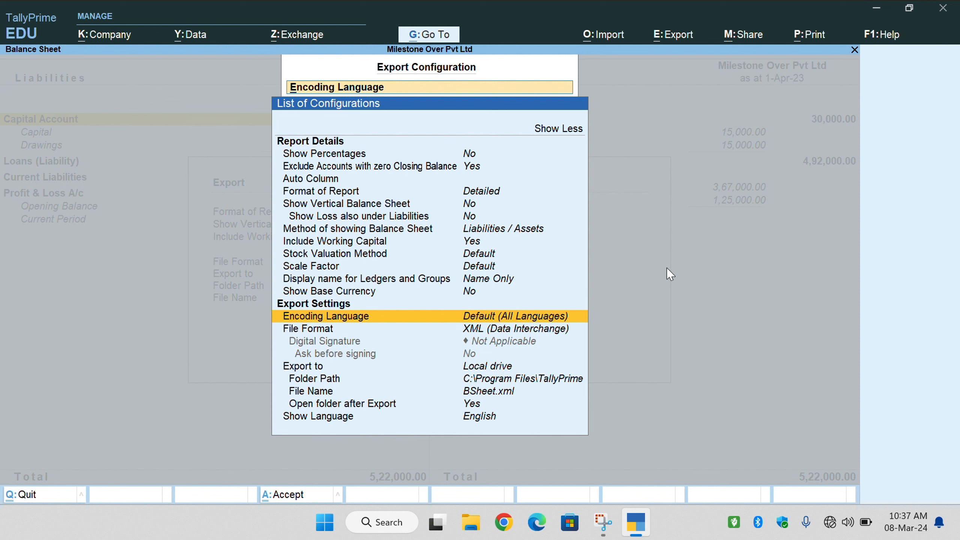
Review the available export file formats and keep XML (Data Interchange) selected
key(Down)
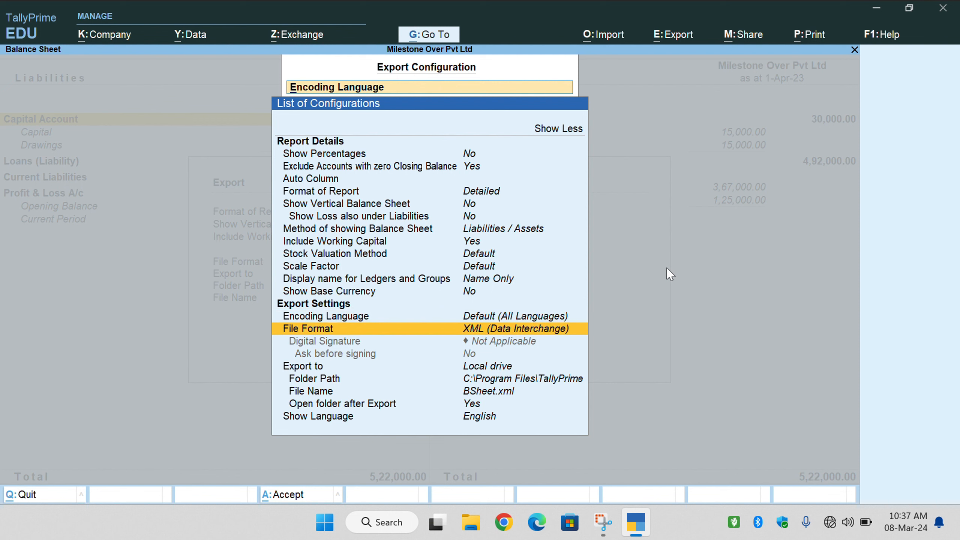
key(Return)
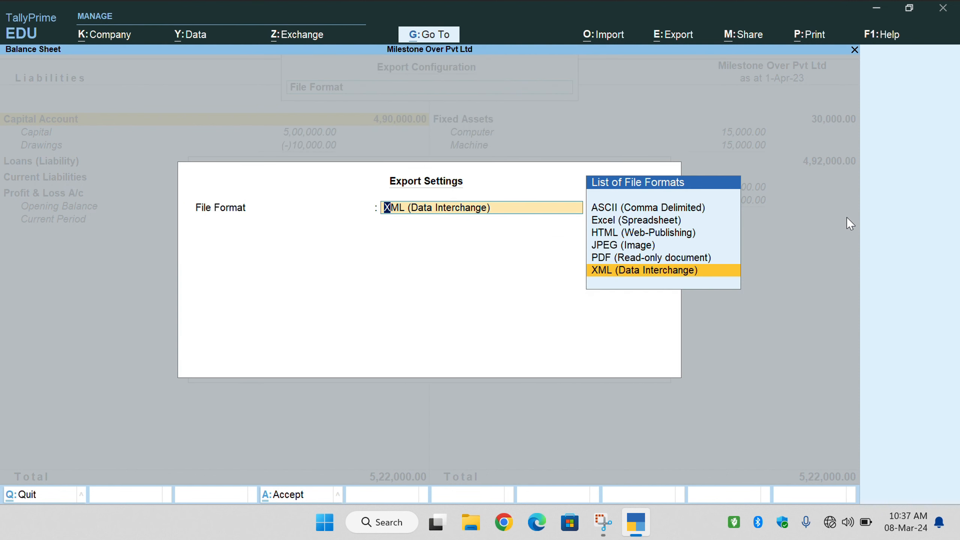
key(Up)
key(Up)
key(Up)
key(Up)
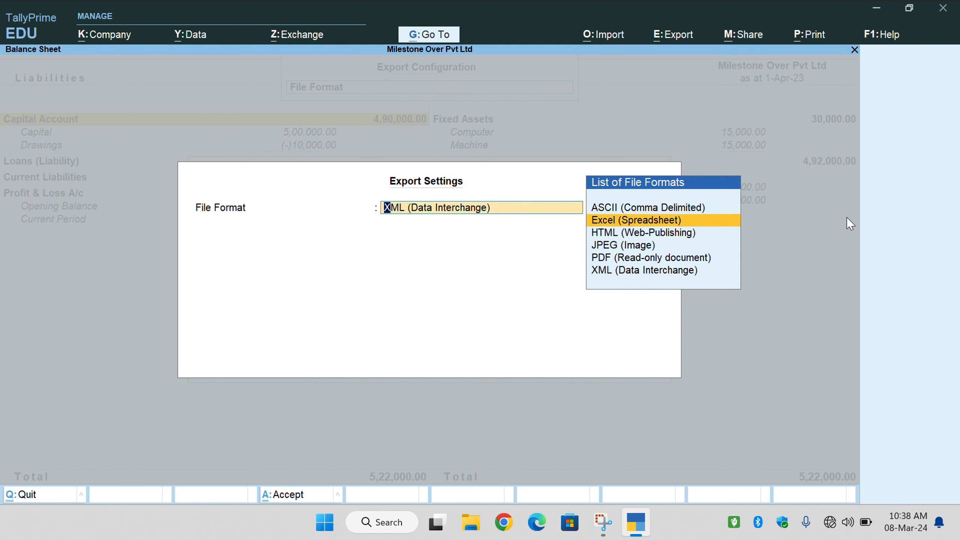
key(Down)
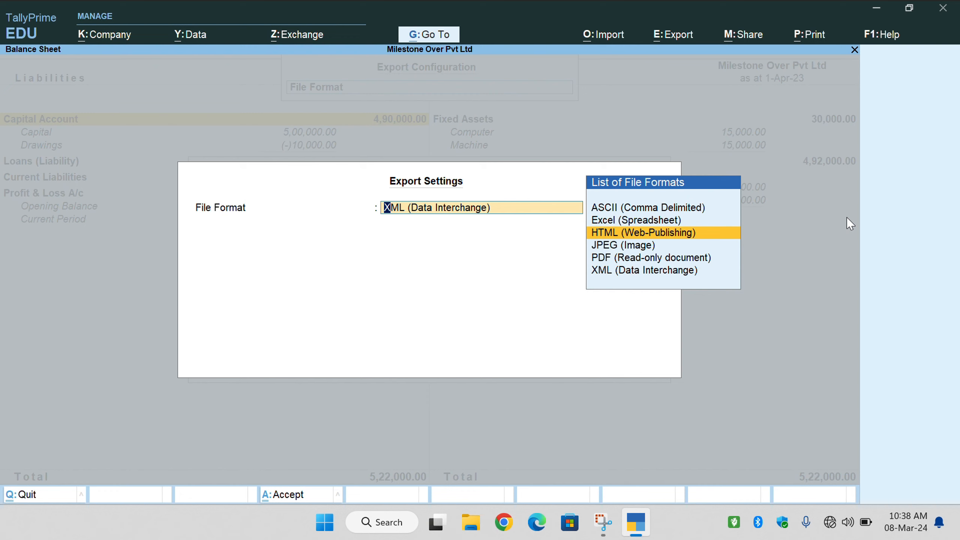
key(Down)
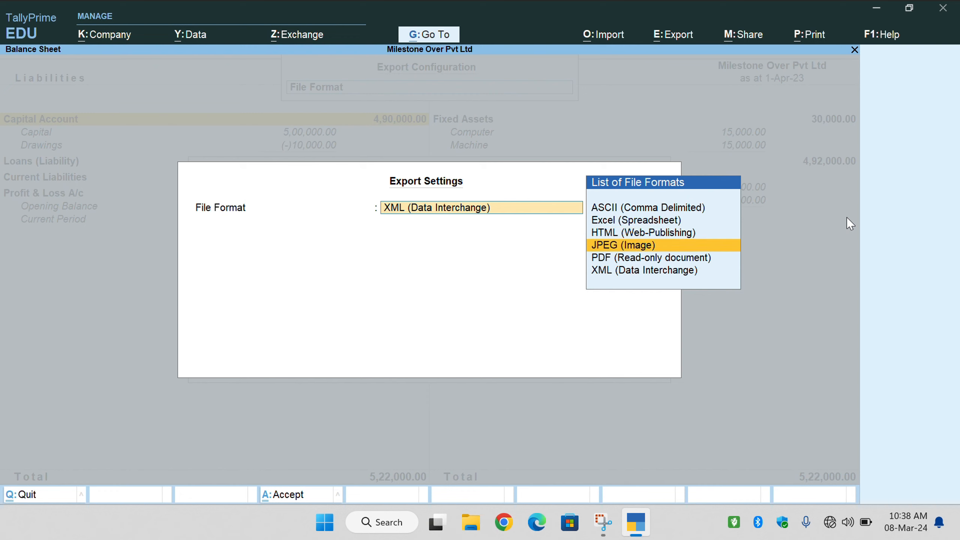
key(Down)
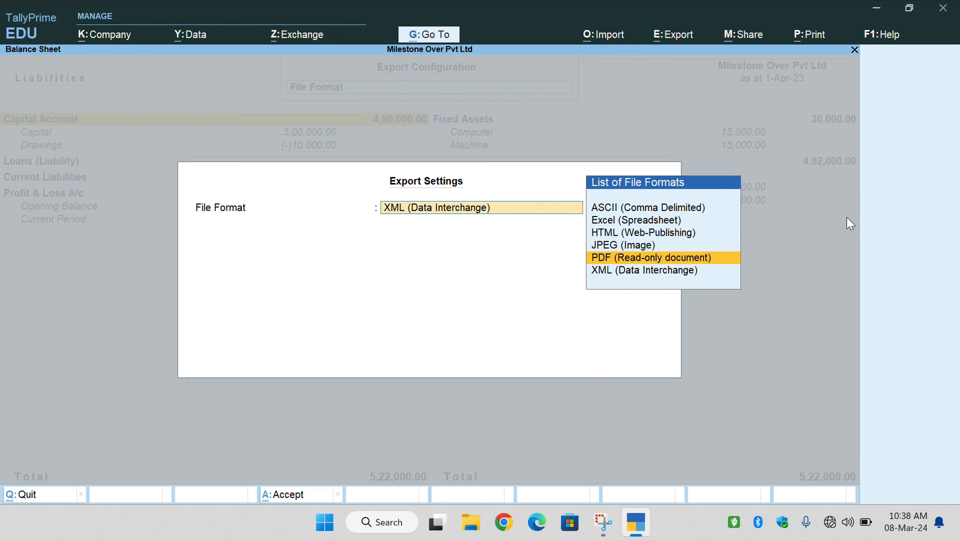
key(Down)
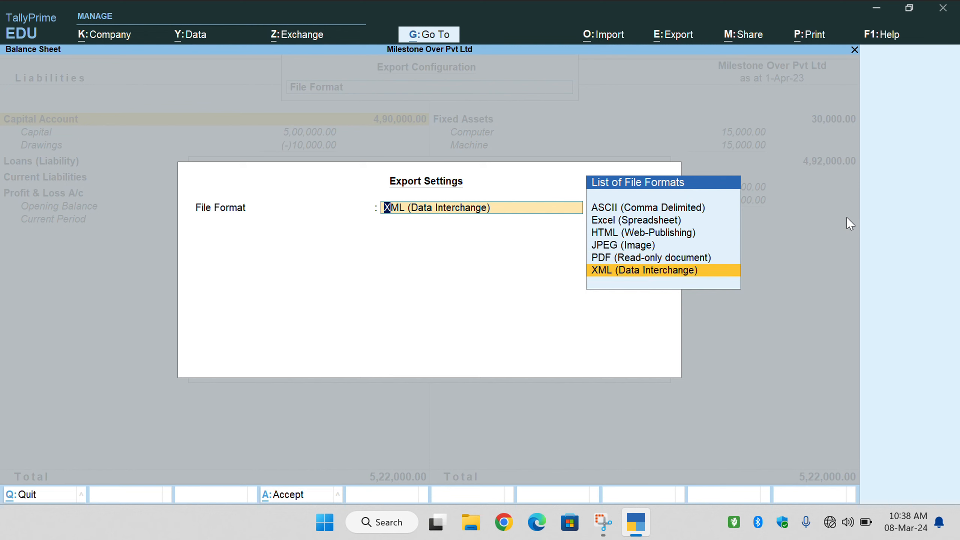
key(BackSpace)
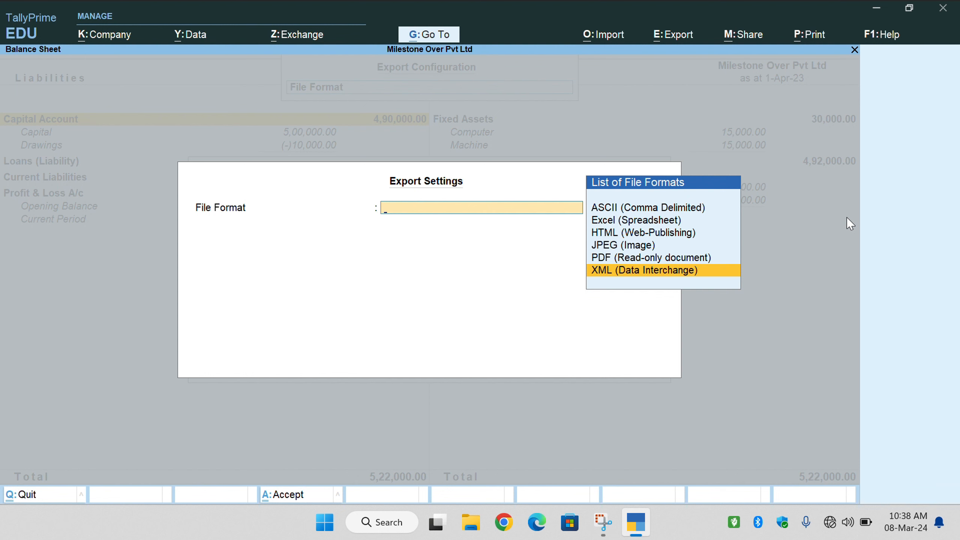
key(Return)
Set the export destination to the Local drive with the Desktop folder as the folder path
key(Down)
key(Down)
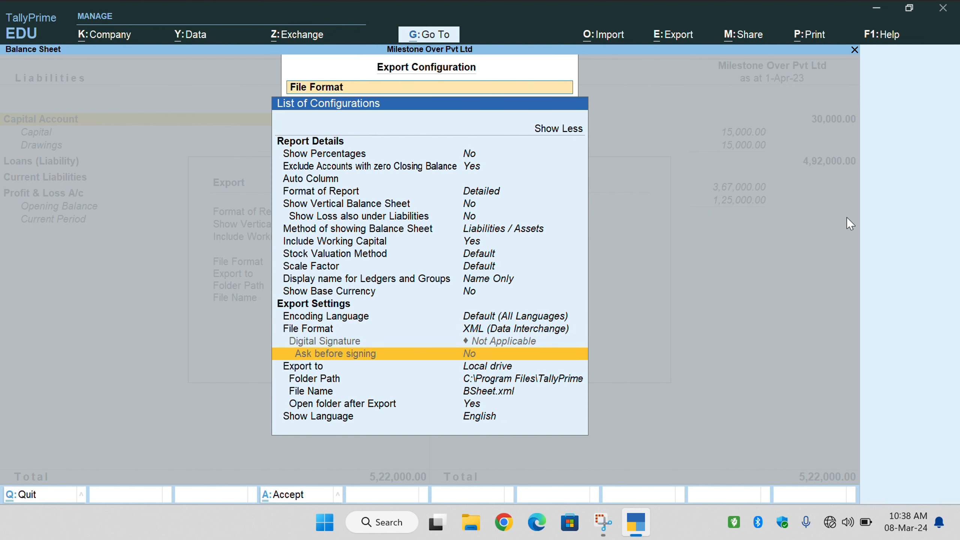
key(Down)
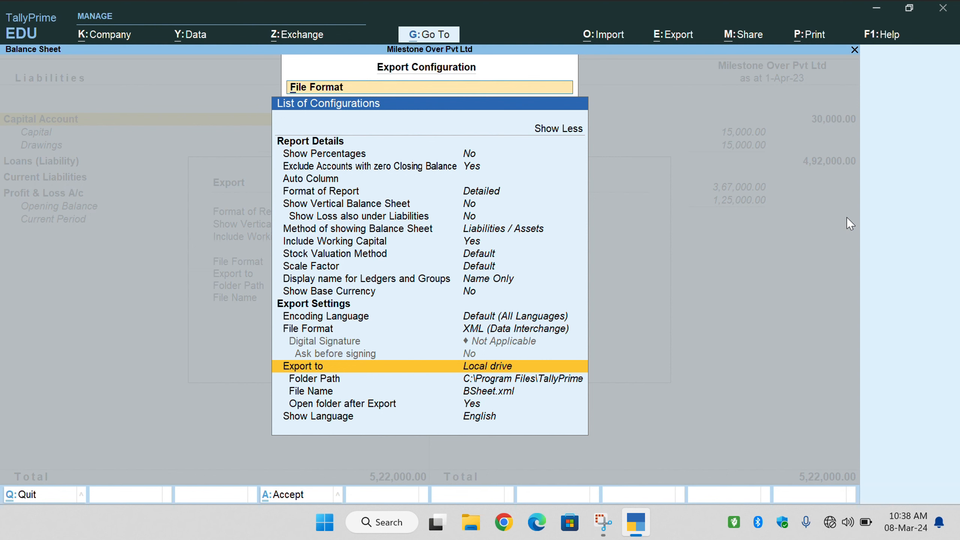
key(Return)
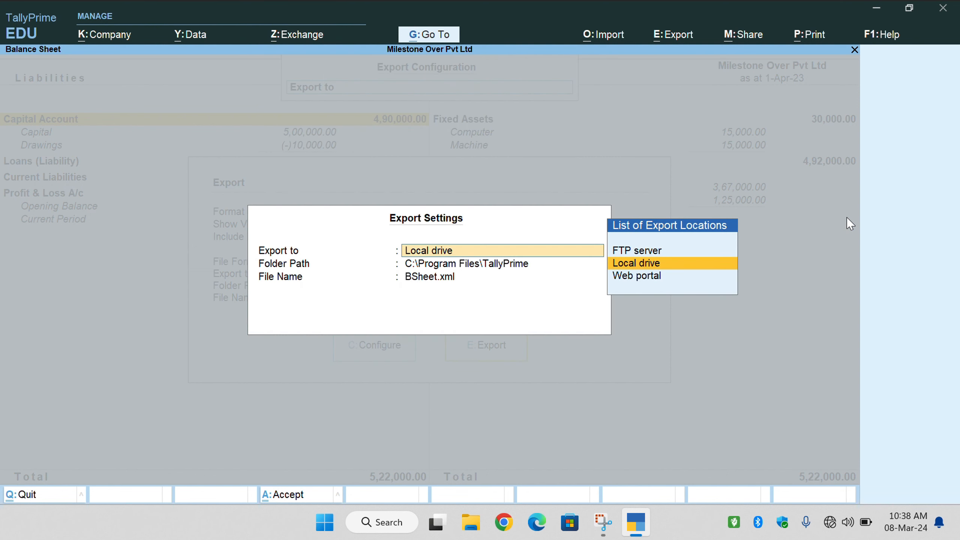
key(Return)
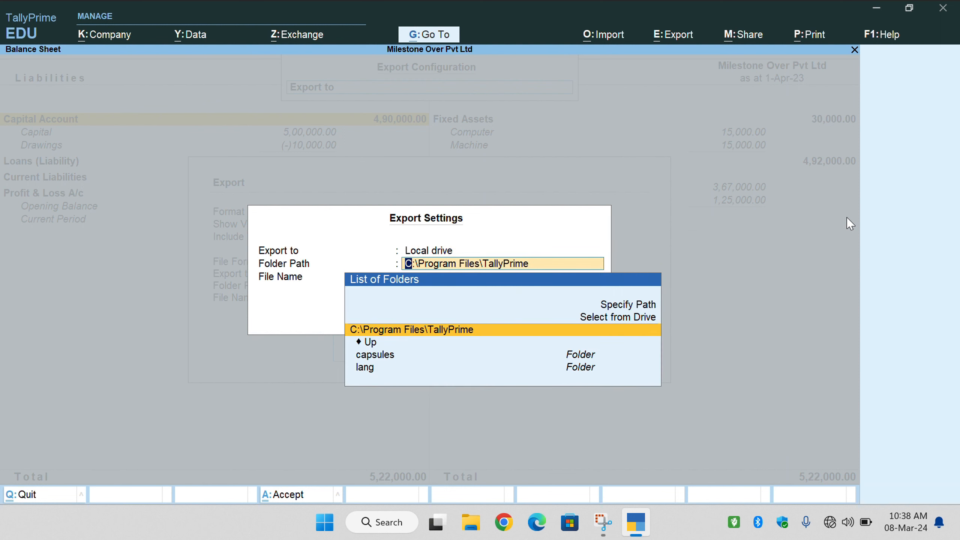
key(Down)
key(Up)
key(Up)
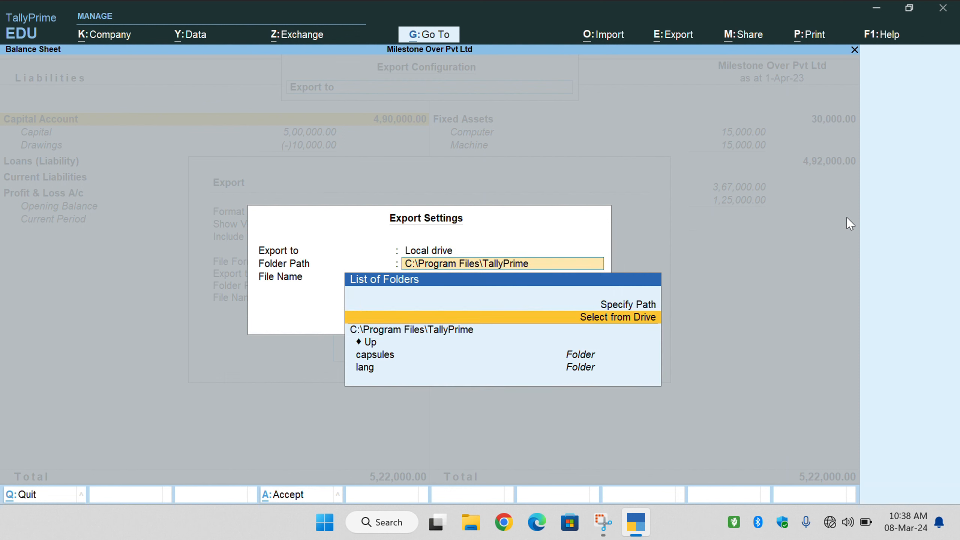
key(Return)
key(Down)
key(Down)
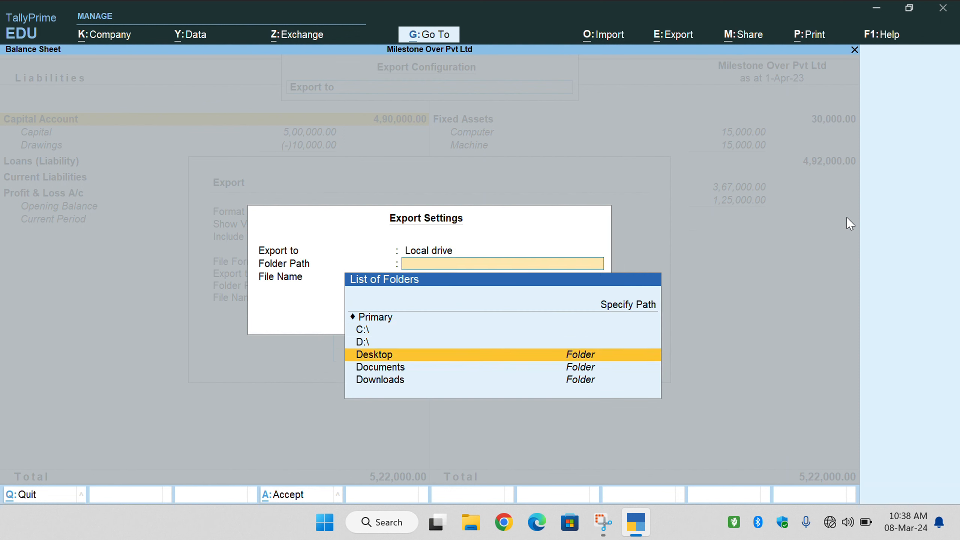
key(Return)
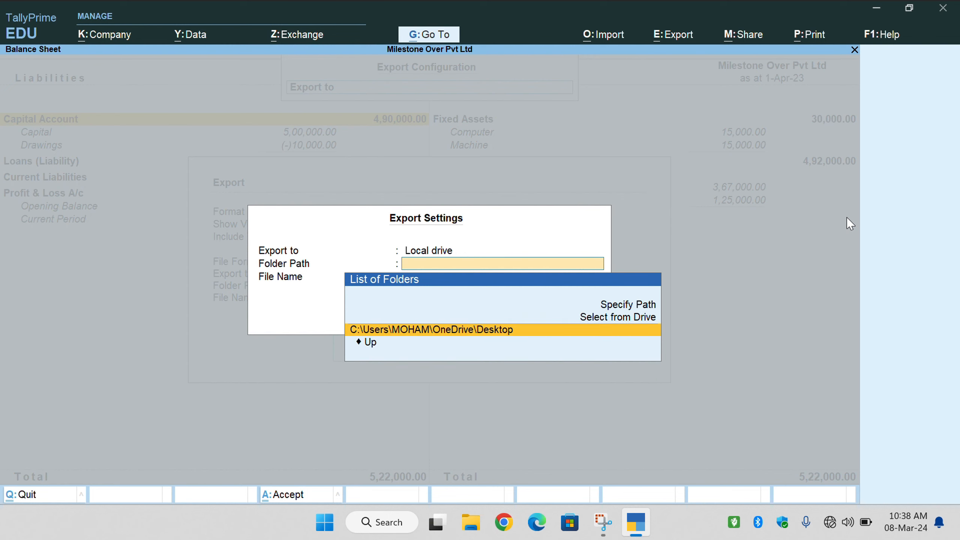
key(Return)
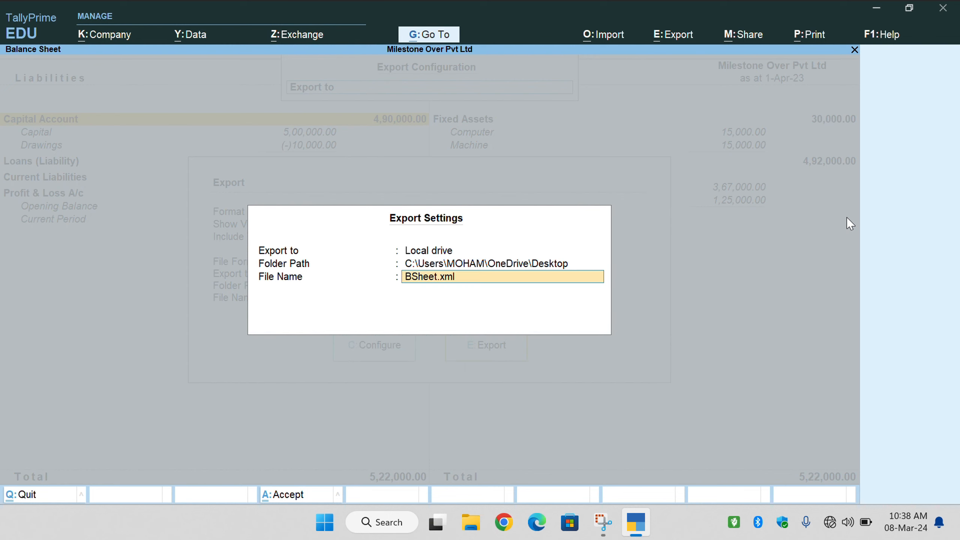
Name the export file balance sheet.xml and confirm the export location settings
text(ban)
key(BackSpace)
text(lance chee)
key(BackSpace)
key(BackSpace)
key(BackSpace)
key(BackSpace)
text(sheert)
key(BackSpace)
key(BackSpace)
text(t)
text(.c)
key(BackSpace)
text(cm)
key(BackSpace)
key(BackSpace)
text(xml)
key(Return)
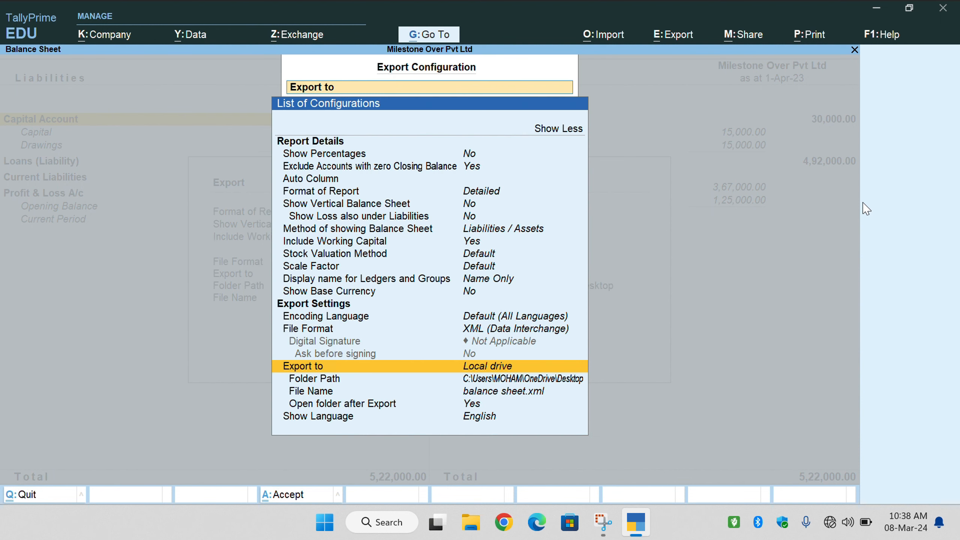
Accept the export configuration and export the Balance Sheet
key(ctrl)
key(ctrl+a)
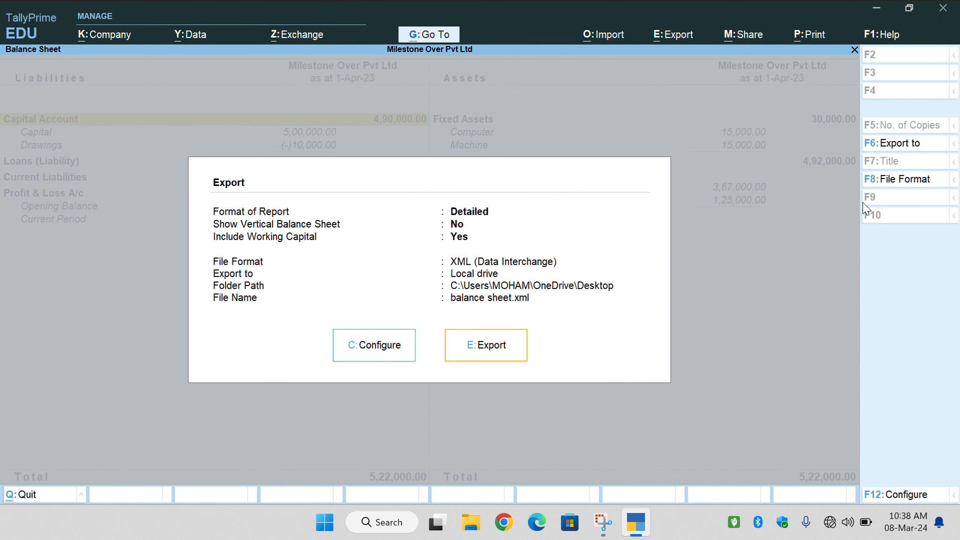
click(493, 352)
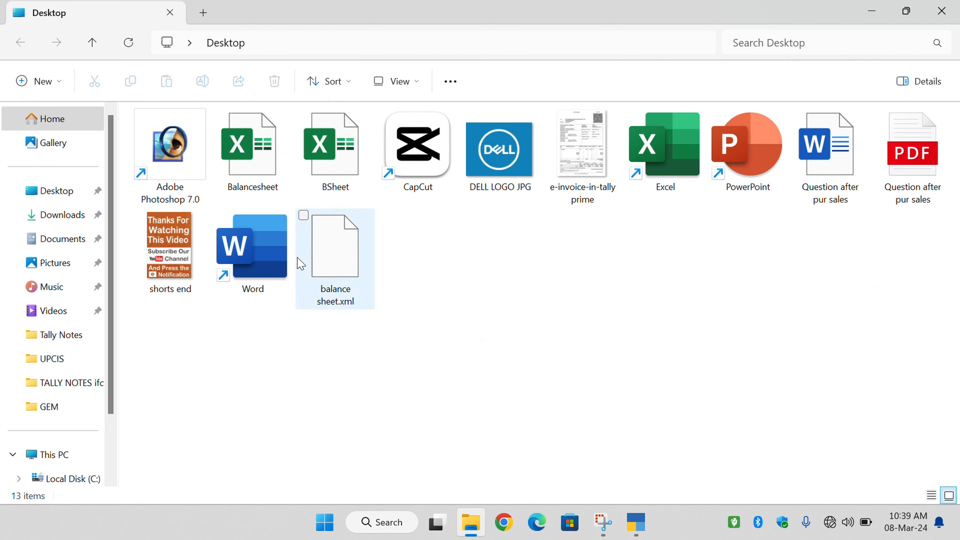
Check the exported balance sheet.xml file in the Desktop folder, and close the folder window
click(348, 306)
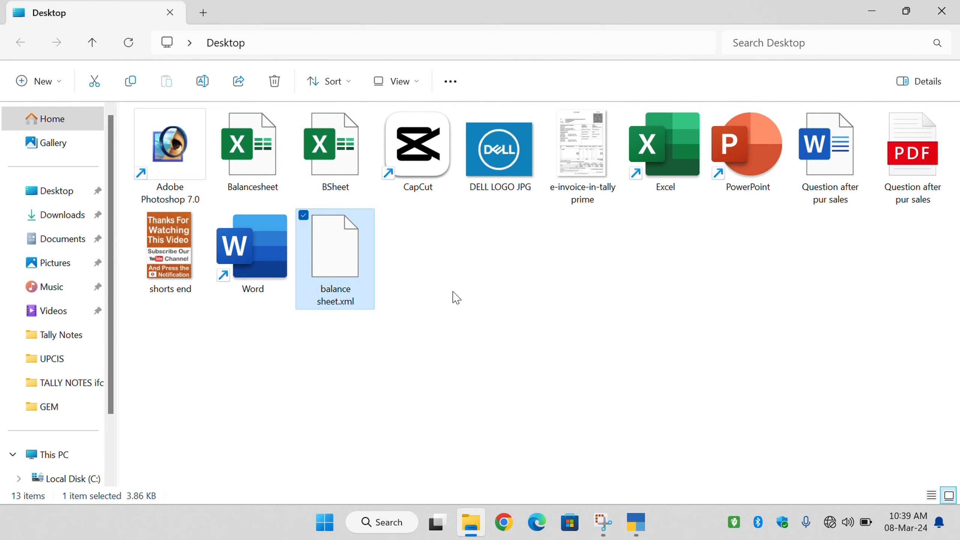
click(539, 244)
click(941, 11)
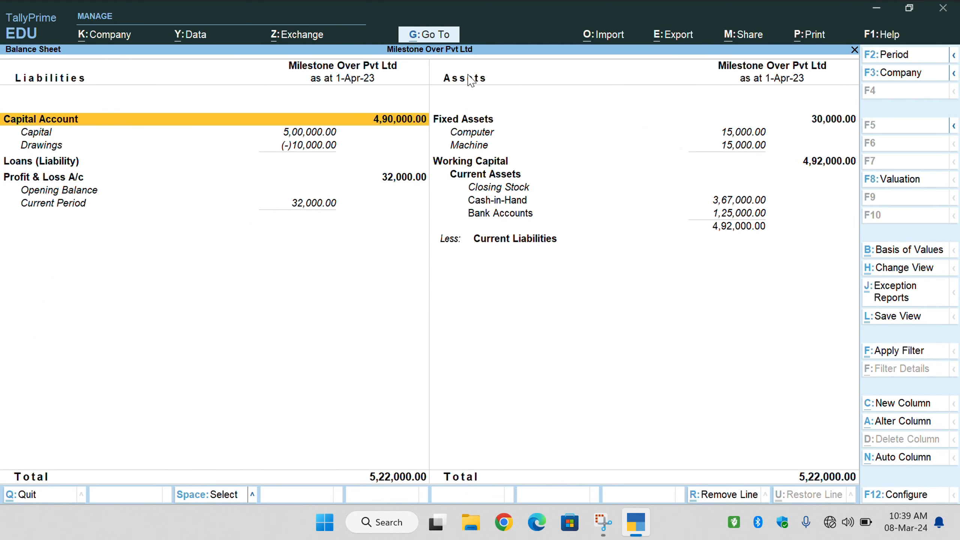
Leave the Balance Sheet report and start creating a new company
key(ctrl)
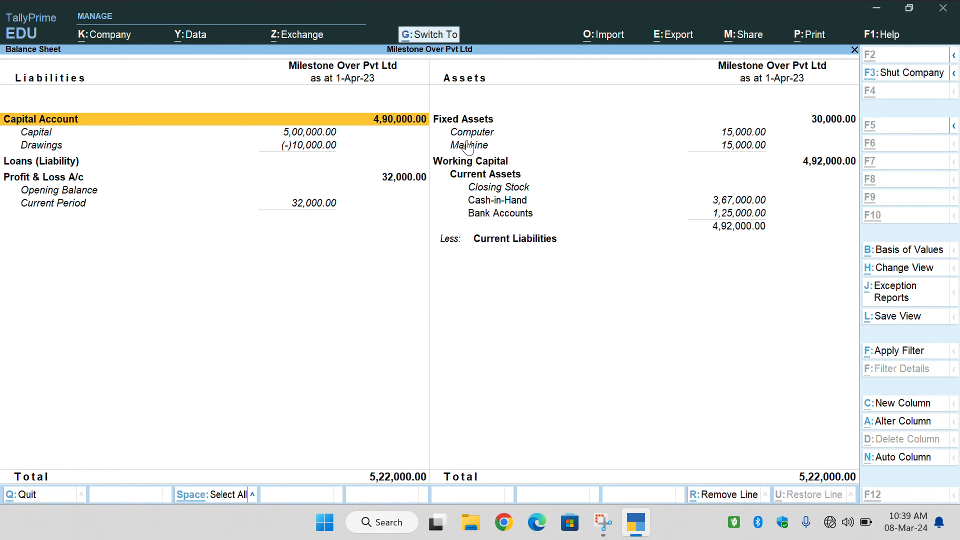
key(ctrl+q)
key(F3)
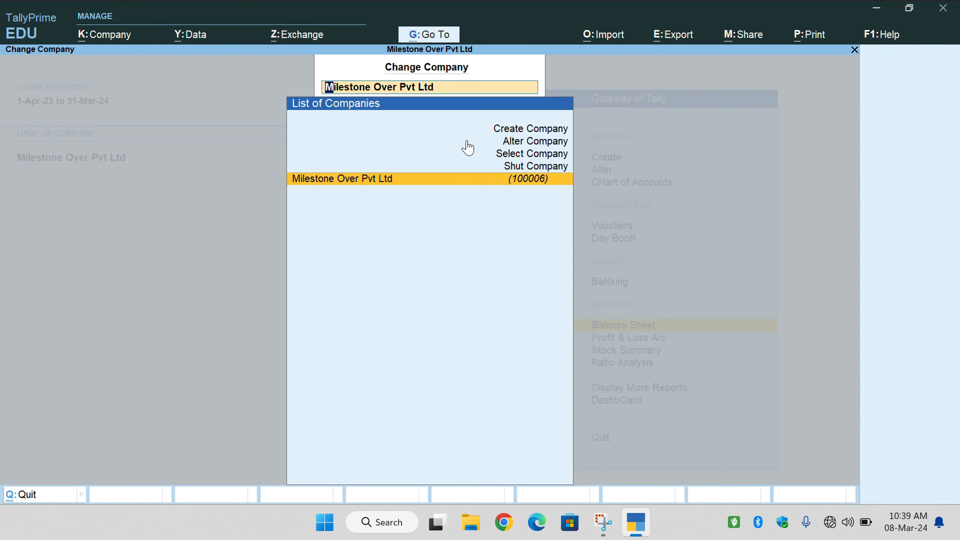
key(Up)
key(Up)
key(Up)
key(Up)
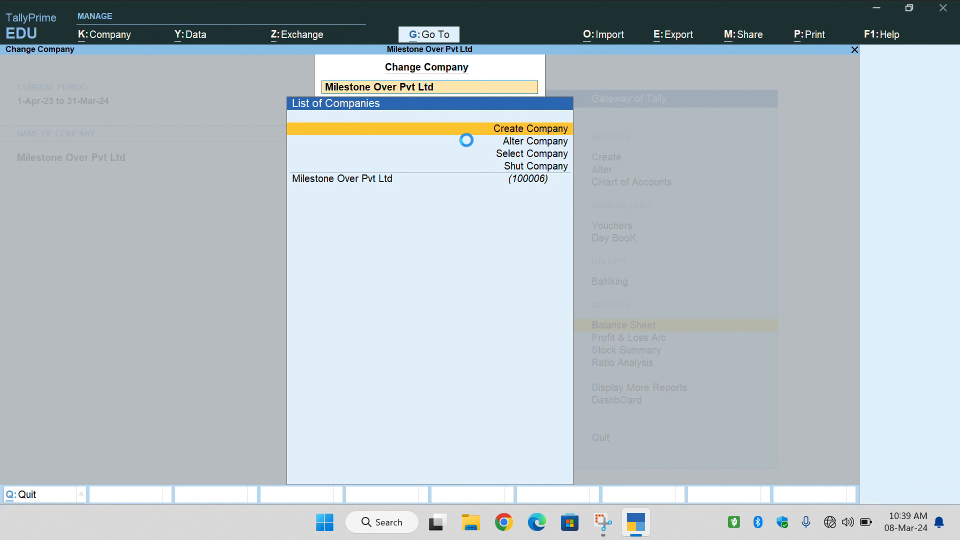
key(Return)
Name the new company Milestone 2, using the same mailing name and leaving the address blank
text(Mil)
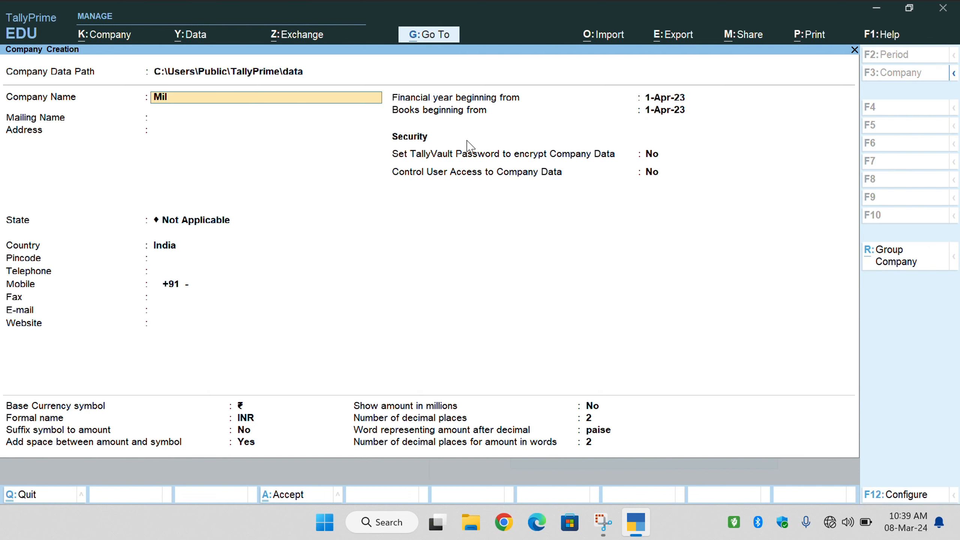
text(estone 2)
key(Return)
key(Return)
key(Return)
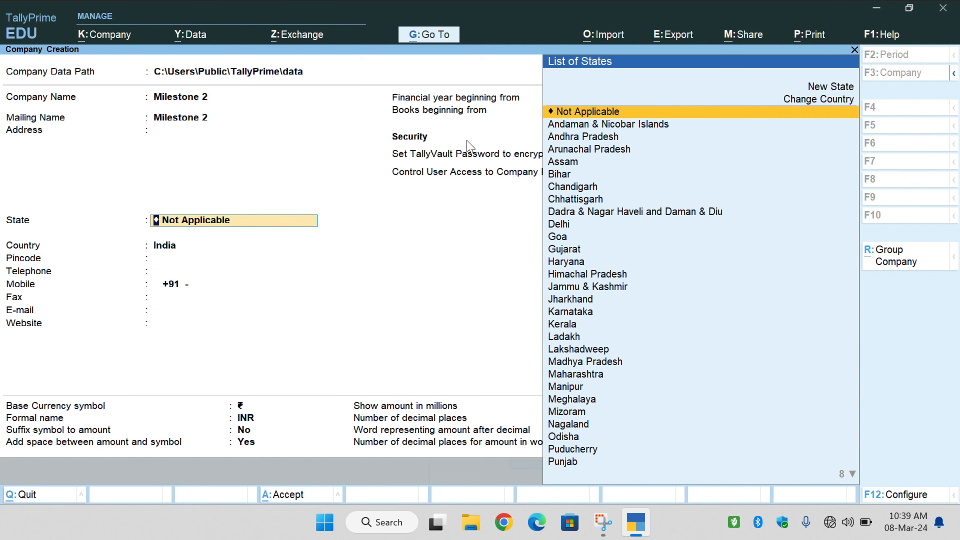
Set the company's state to Uttar Pradesh and save the new company with the remaining defaults
text(Utt)
key(Down)
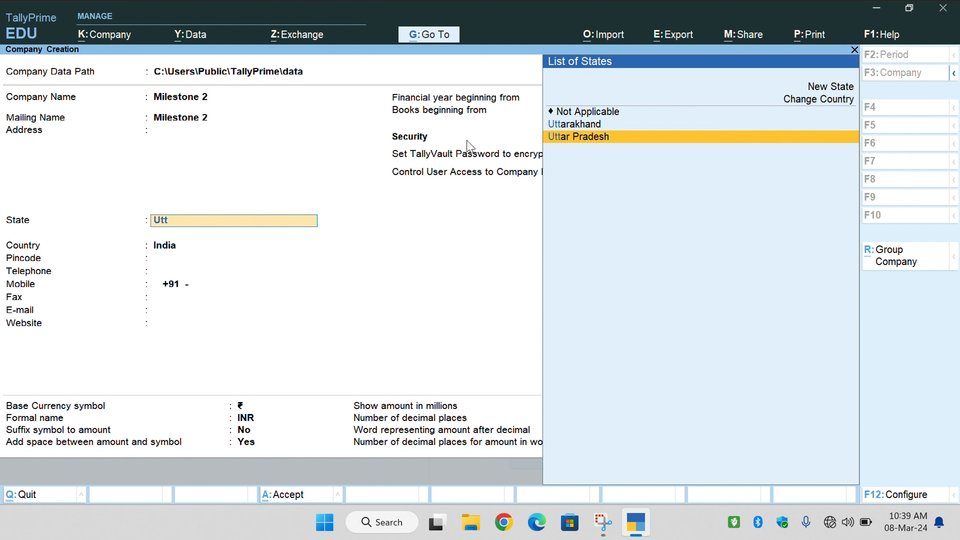
key(Return)
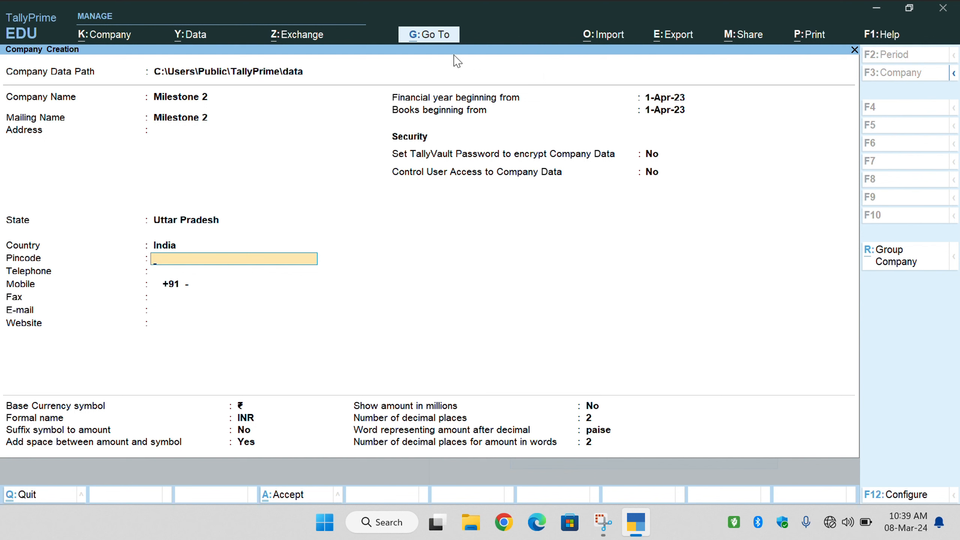
click(397, 32)
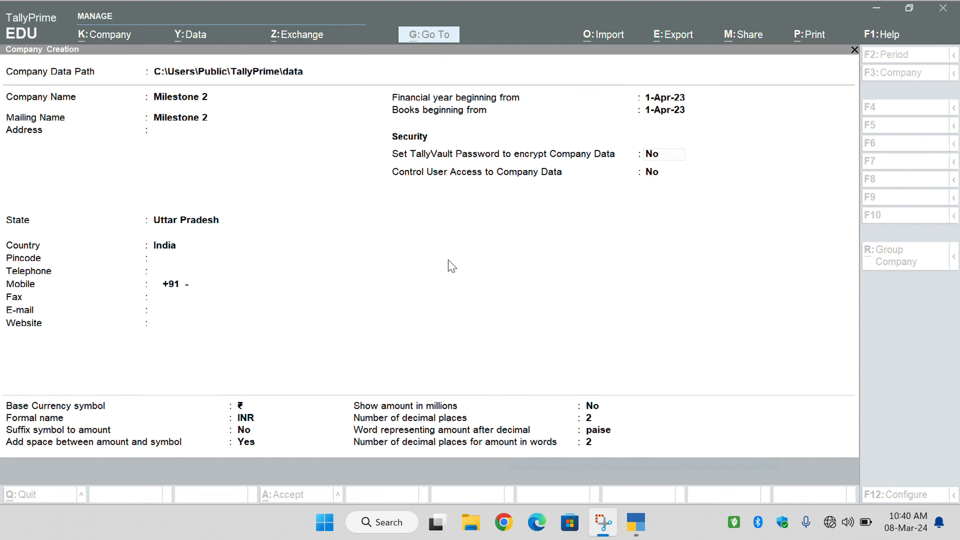
click(448, 260)
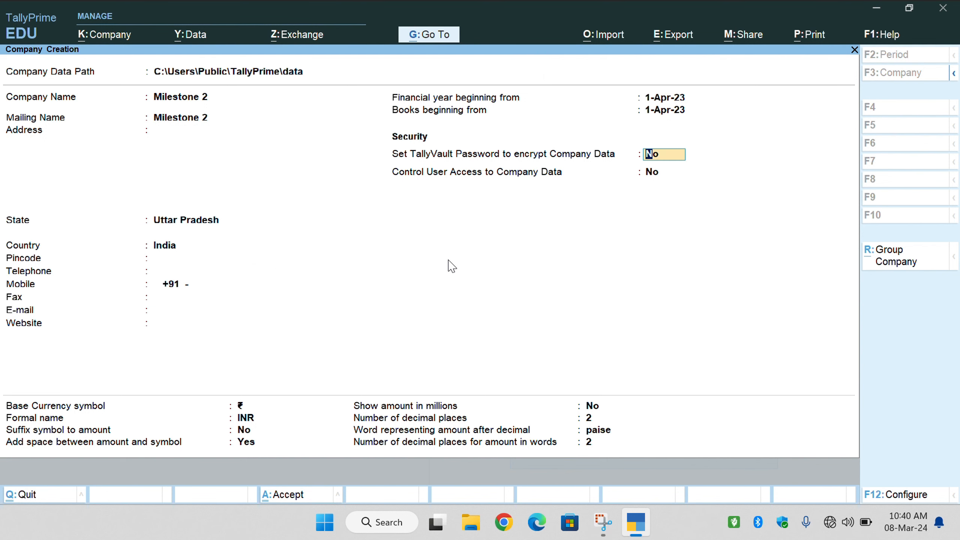
key(ctrl+a)
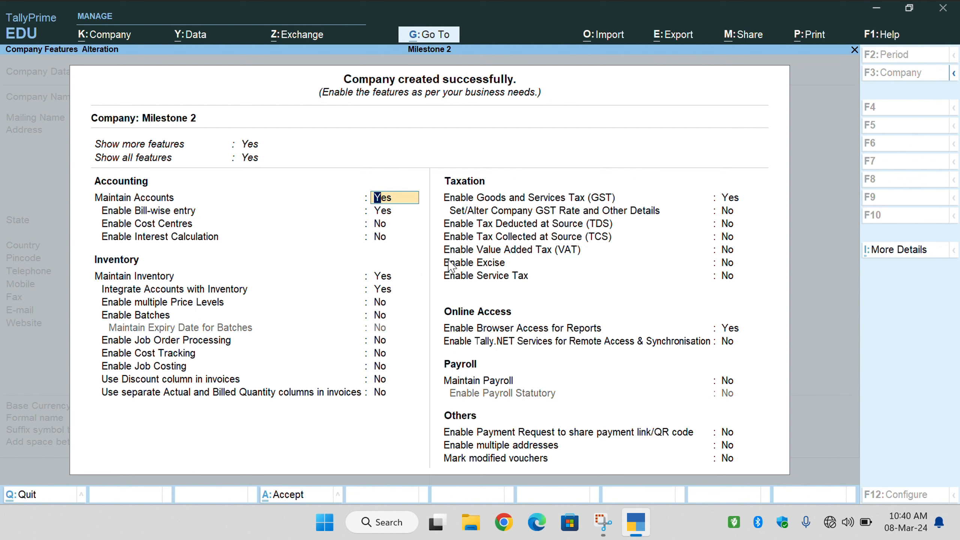
Set Enable Goods and Services Tax (GST) to No for Milestone 2 and save the company features
key(Return)
key(Return)
key(Return)
key(Return)
key(Return)
key(Return)
key(Return)
key(Return)
key(Return)
key(Return)
key(Return)
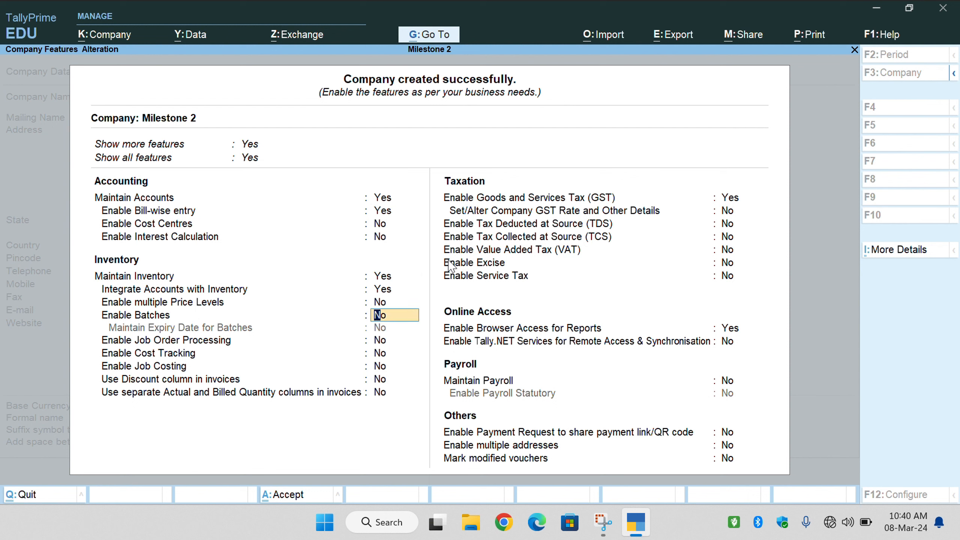
key(Return)
key(Return)
key(Return)
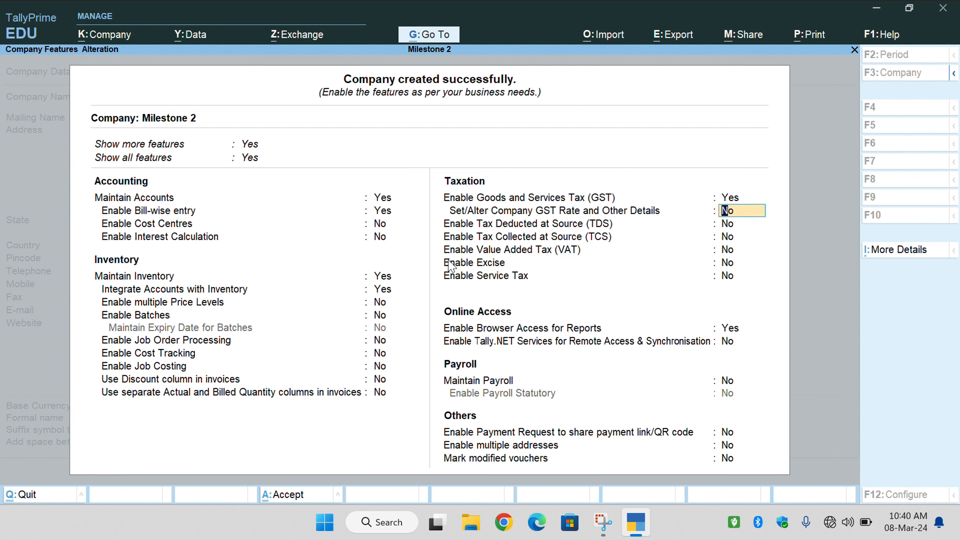
key(Up)
key(Return)
key(Return)
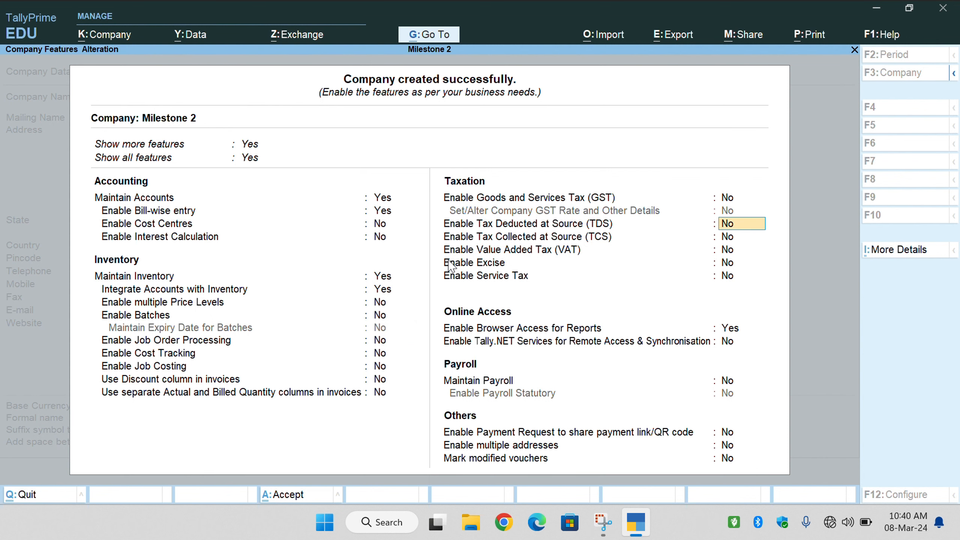
key(ctrl+a)
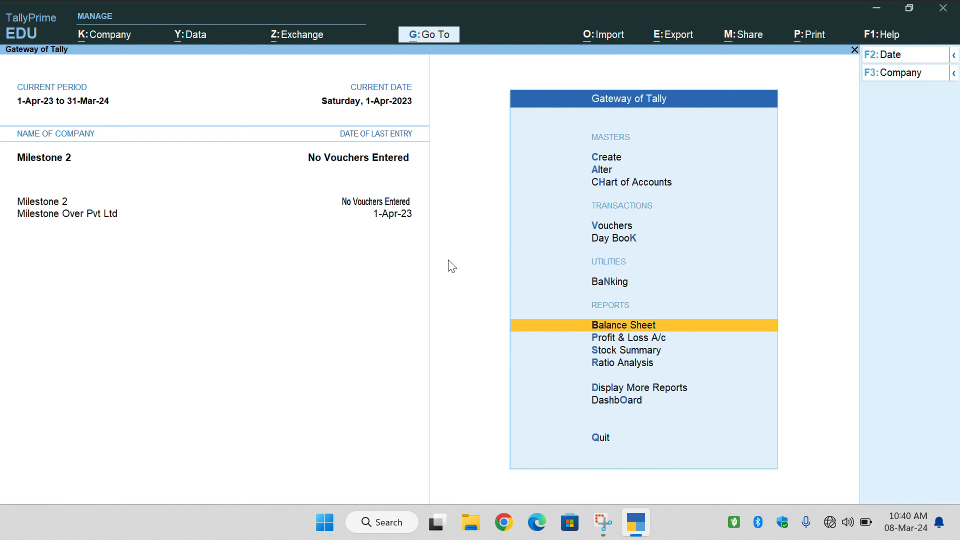
click(403, 23)
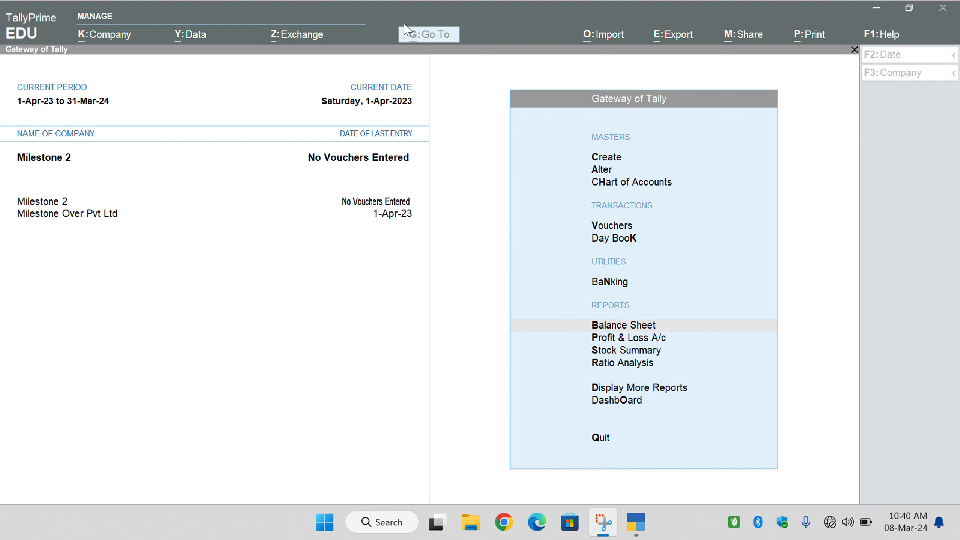
click(436, 212)
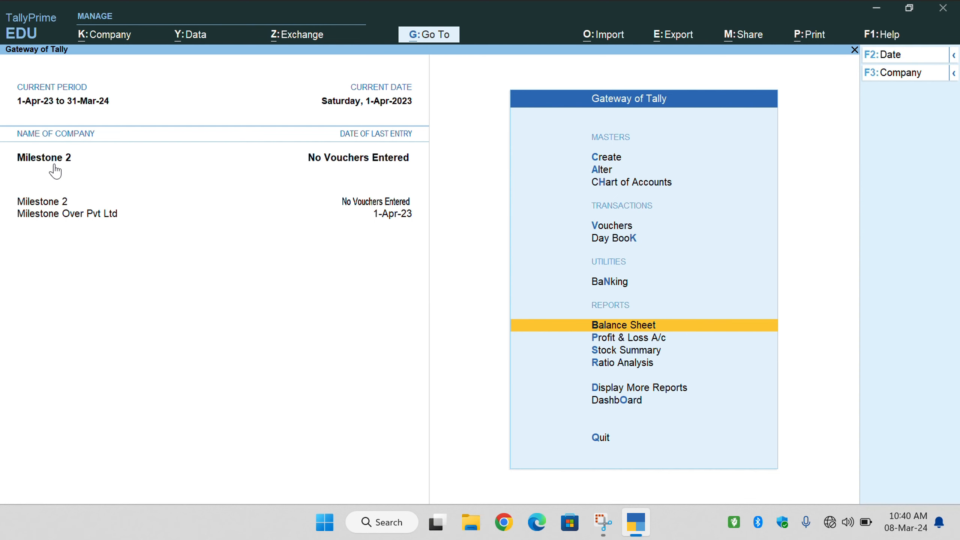
Open the list of ledgers available for alteration in Milestone 2 and return to the Gateway of Tally
key(Up)
key(Up)
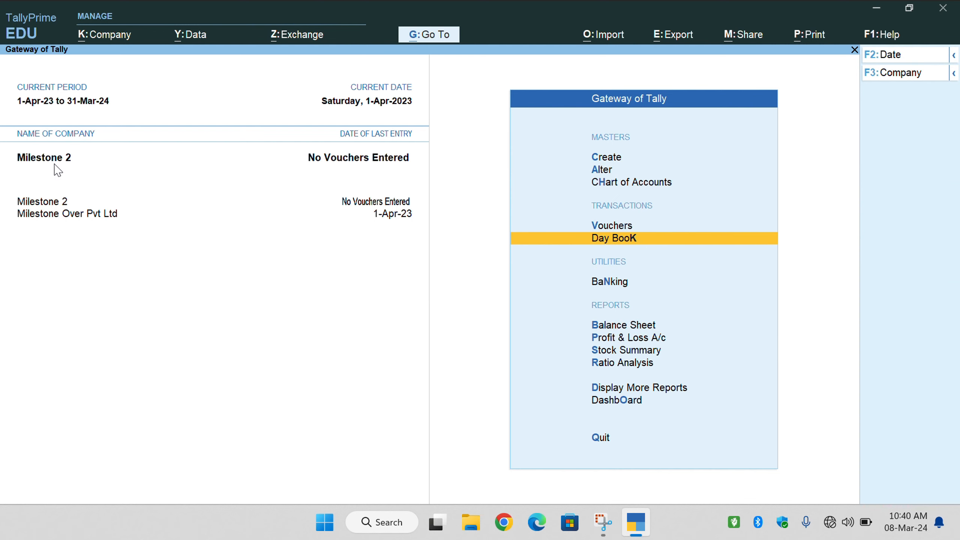
key(Return)
key(Escape)
key(Up)
key(Up)
key(Up)
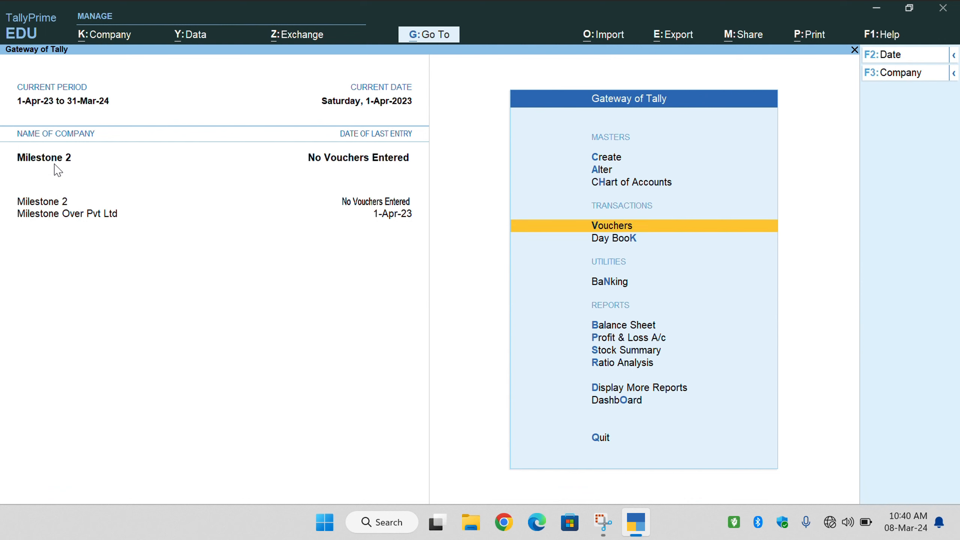
key(Return)
key(Down)
key(Return)
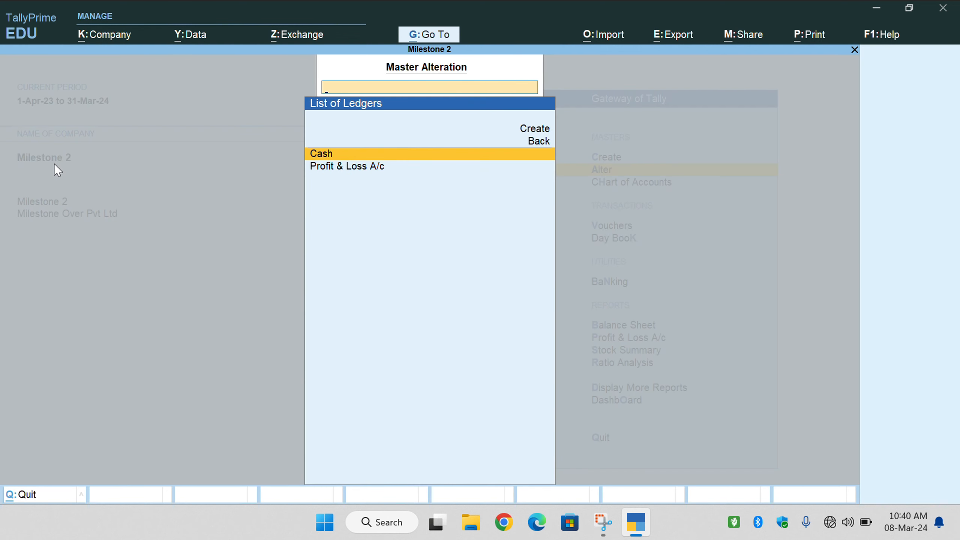
key(Escape)
key(Escape)
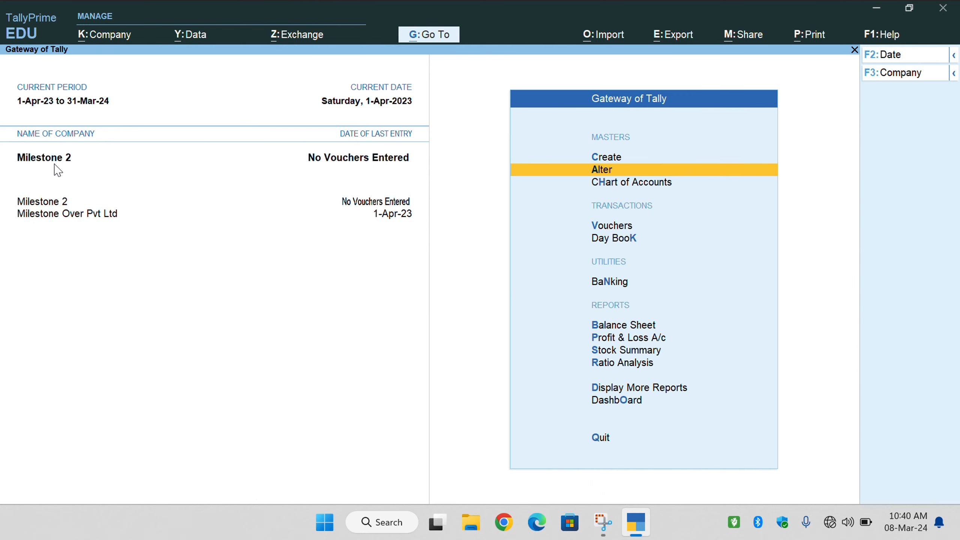
View the Balance Sheet of Milestone 2 and return to the Gateway of Tally
key(Down)
key(Down)
key(Down)
key(Down)
key(Down)
key(Down)
key(Up)
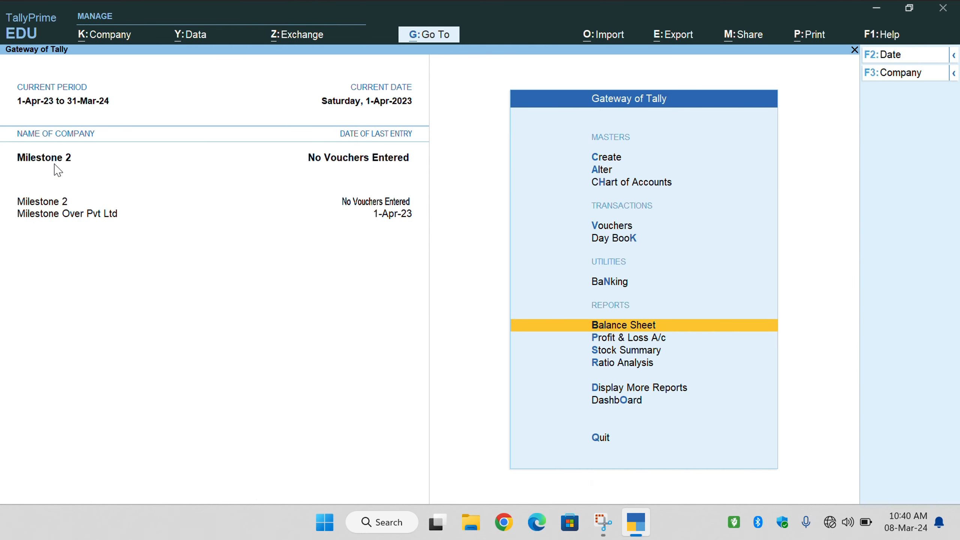
key(Return)
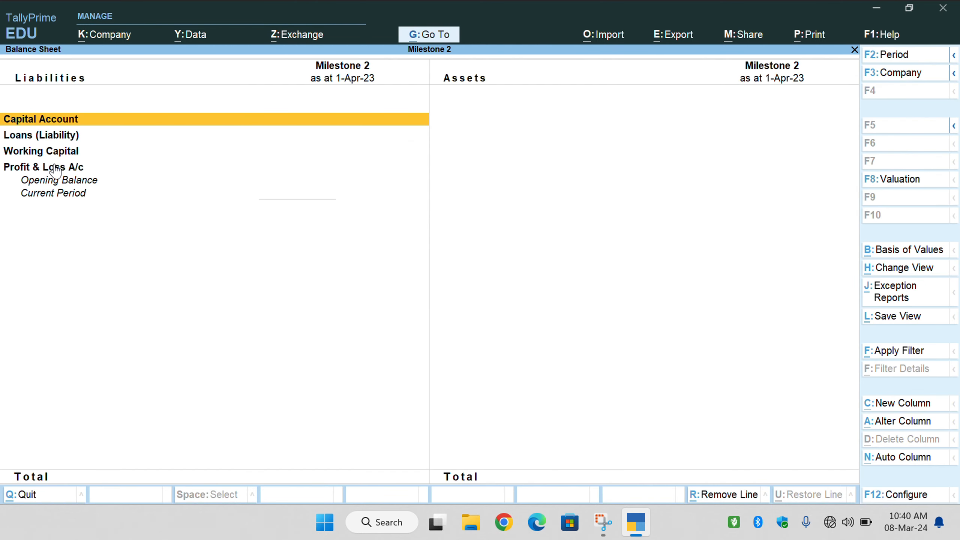
key(Escape)
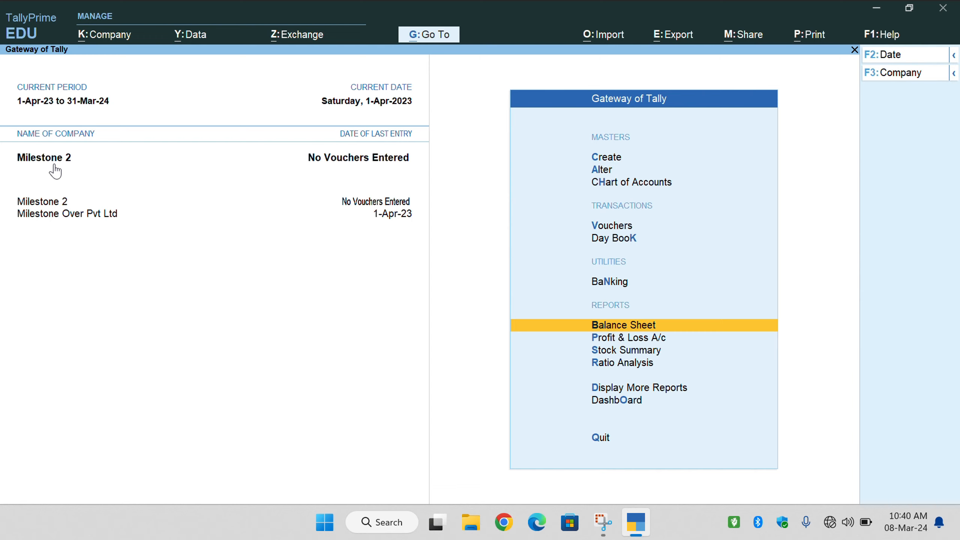
Switch to the company Milestone Over Pvt Ltd and back to Milestone 2
click(73, 215)
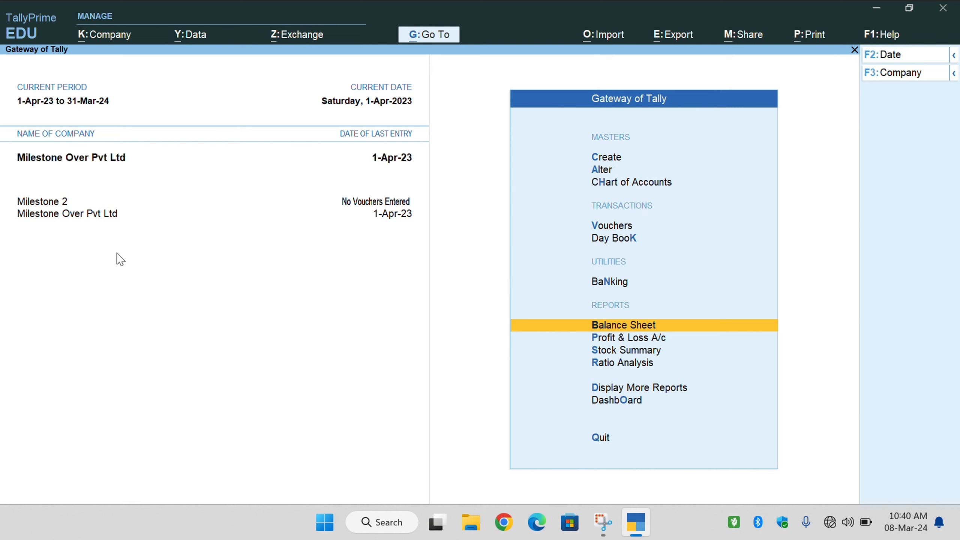
click(48, 207)
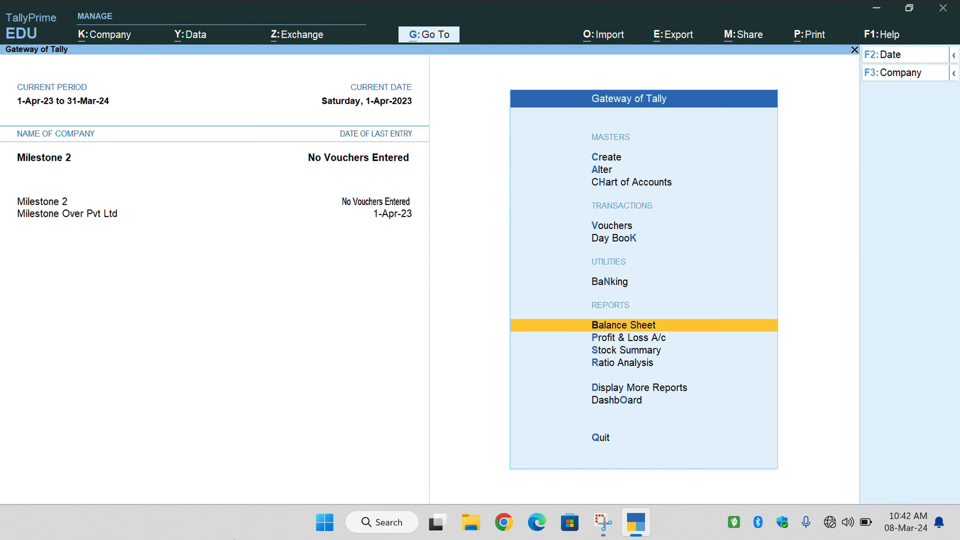
View the Stock Summary of Milestone 2 and close the report
key(Down)
key(Down)
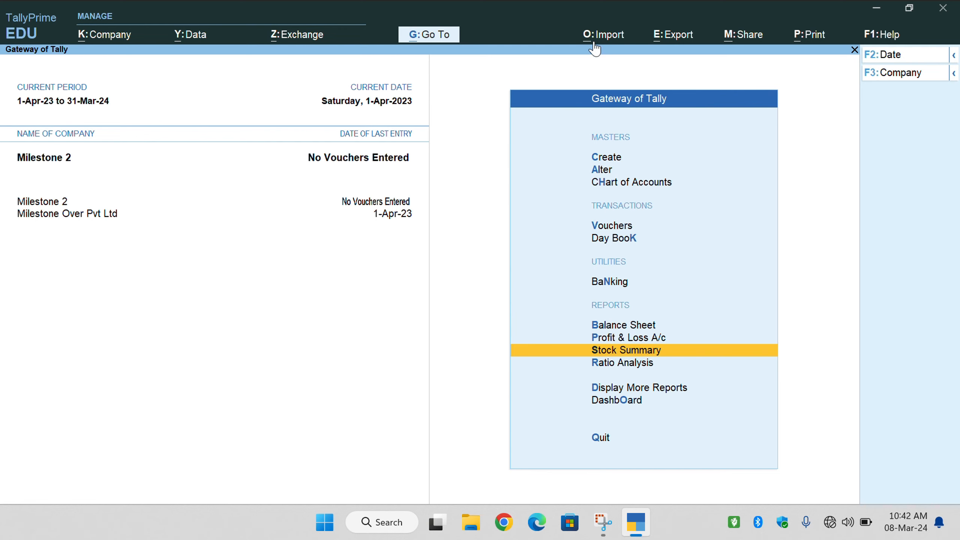
key(alt+o)
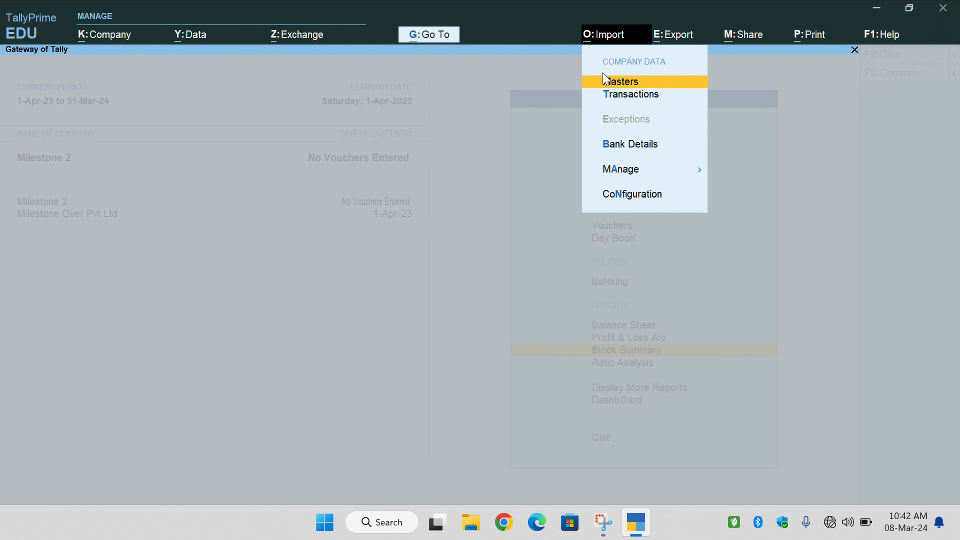
click(397, 27)
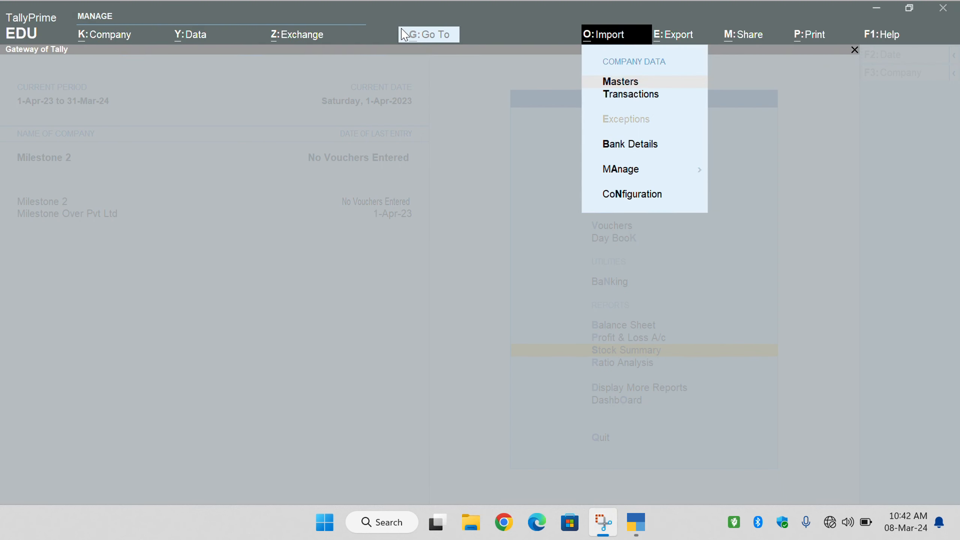
key(Escape)
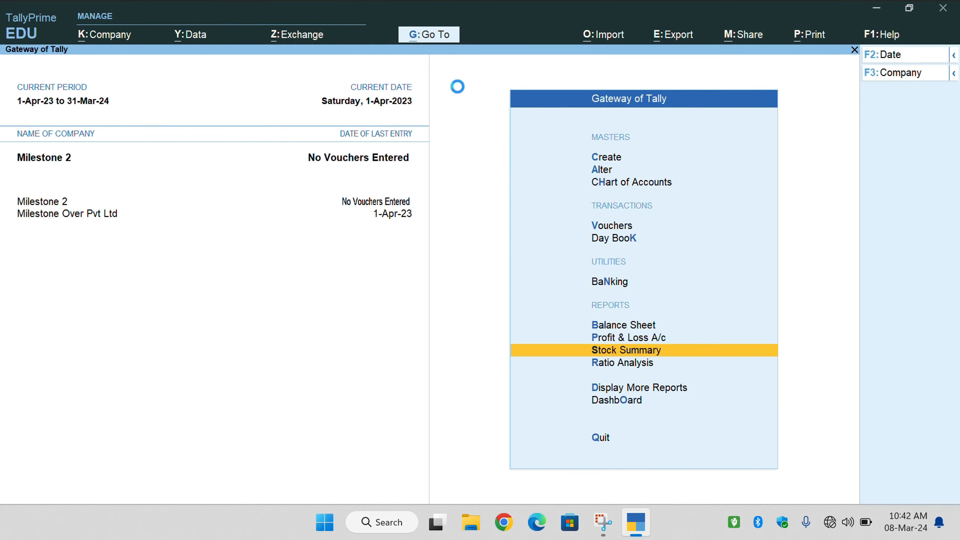
key(Return)
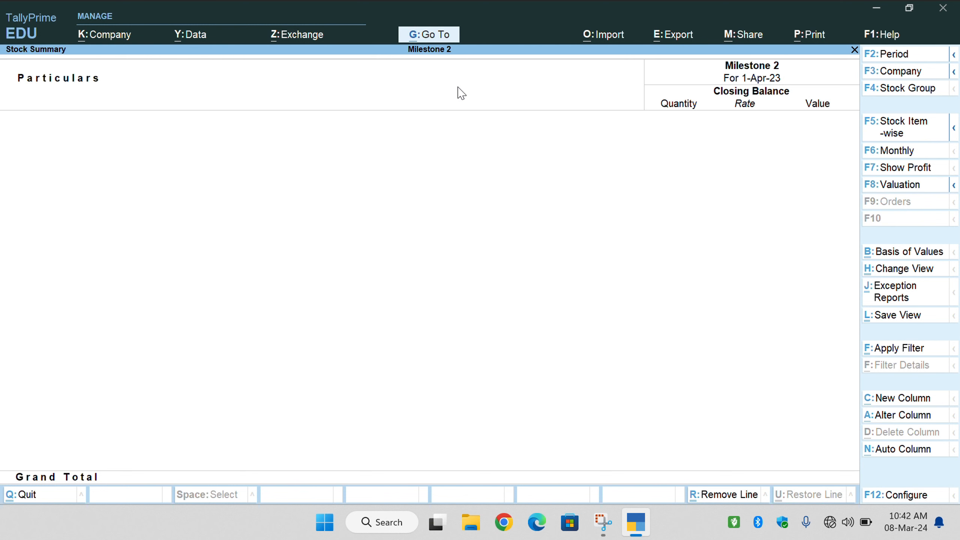
key(Escape)
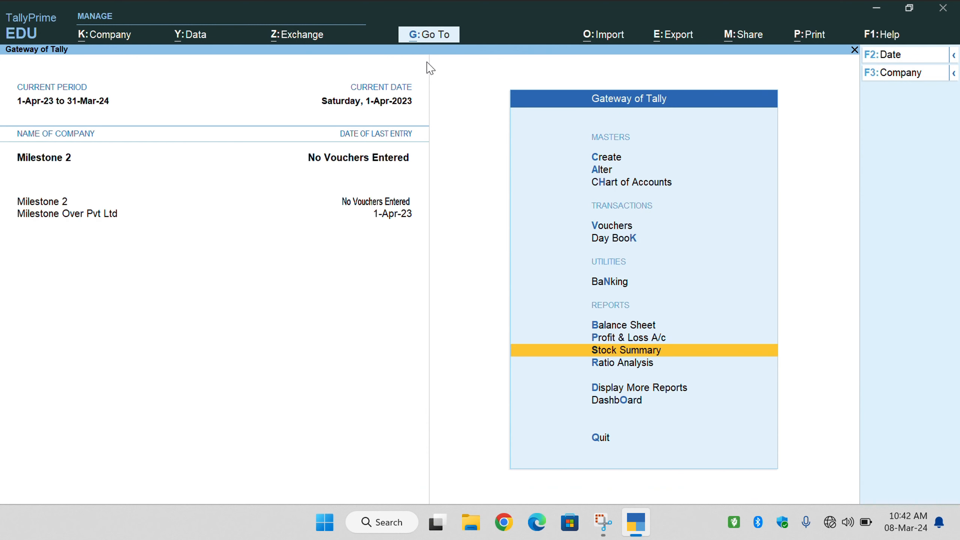
Start importing masters into Milestone 2 with XML (Data Interchange) as the file format
key(alt+o)
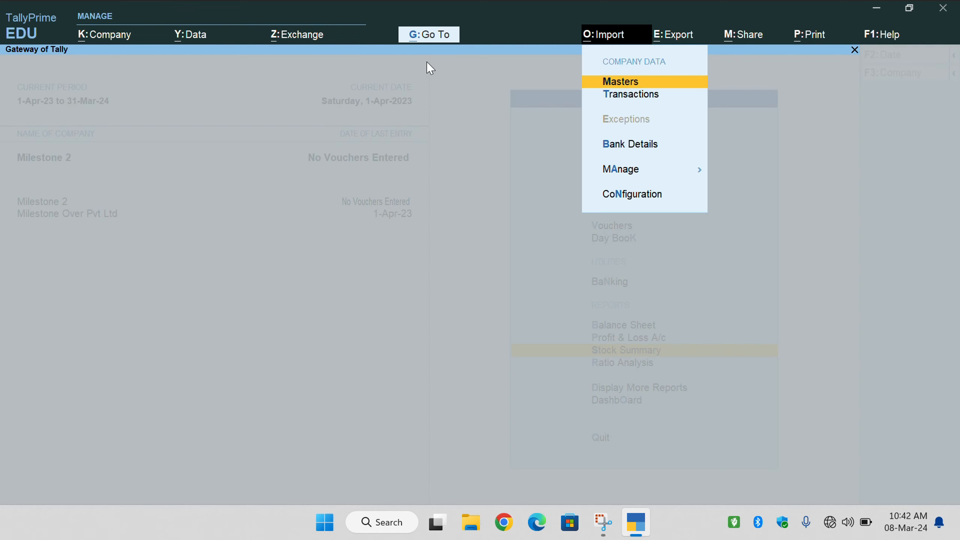
key(Down)
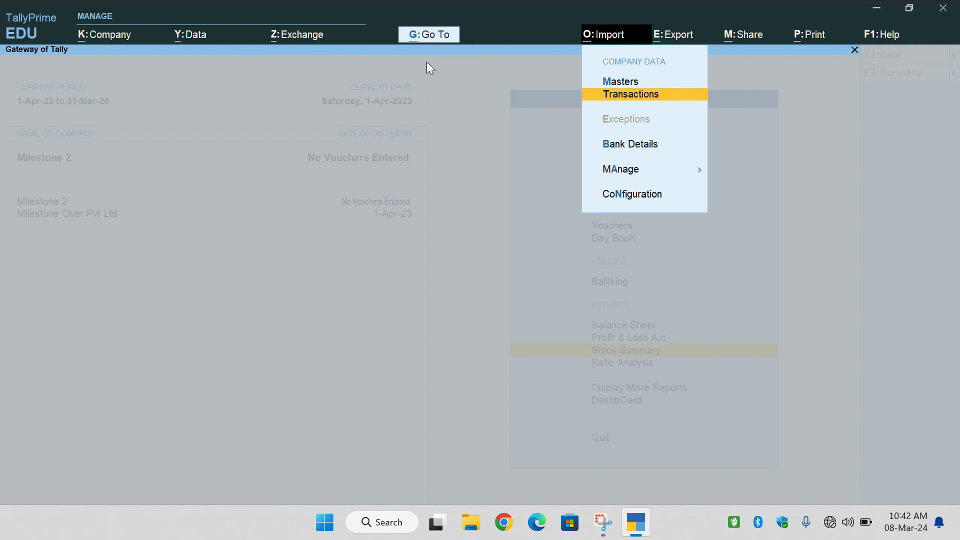
key(Up)
key(Return)
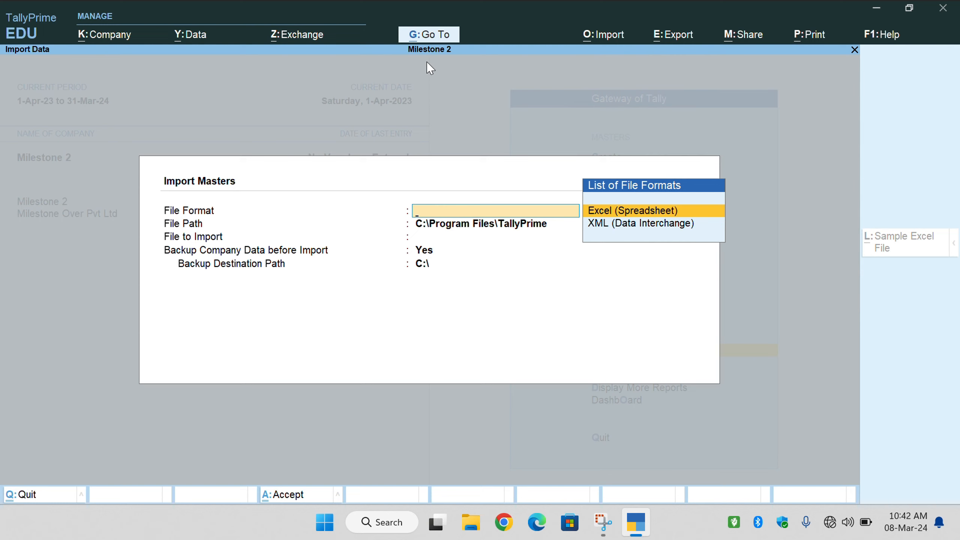
key(Down)
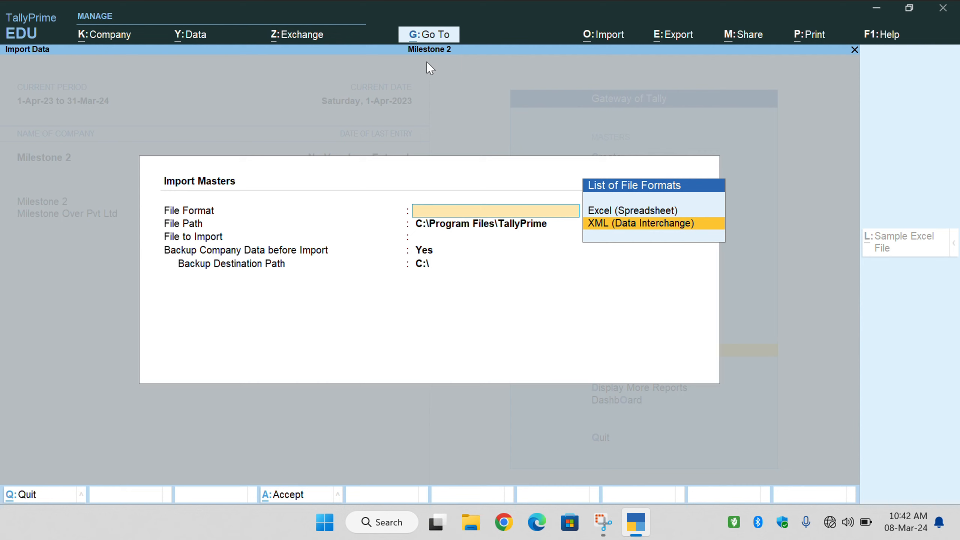
key(Up)
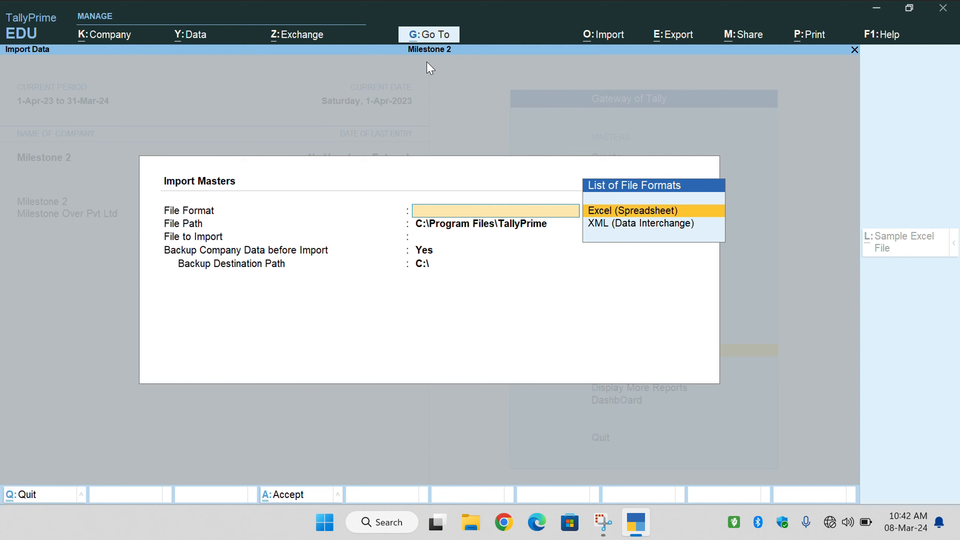
key(Down)
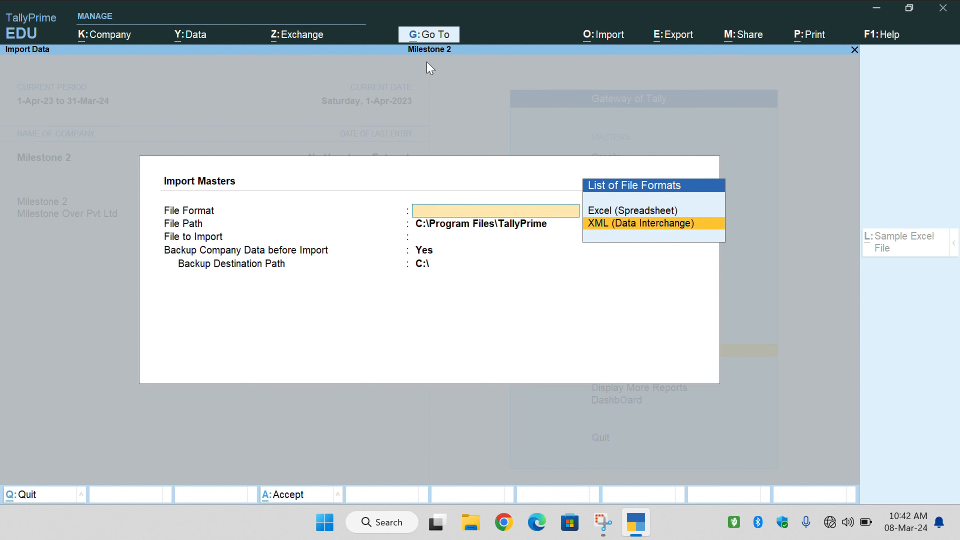
key(Return)
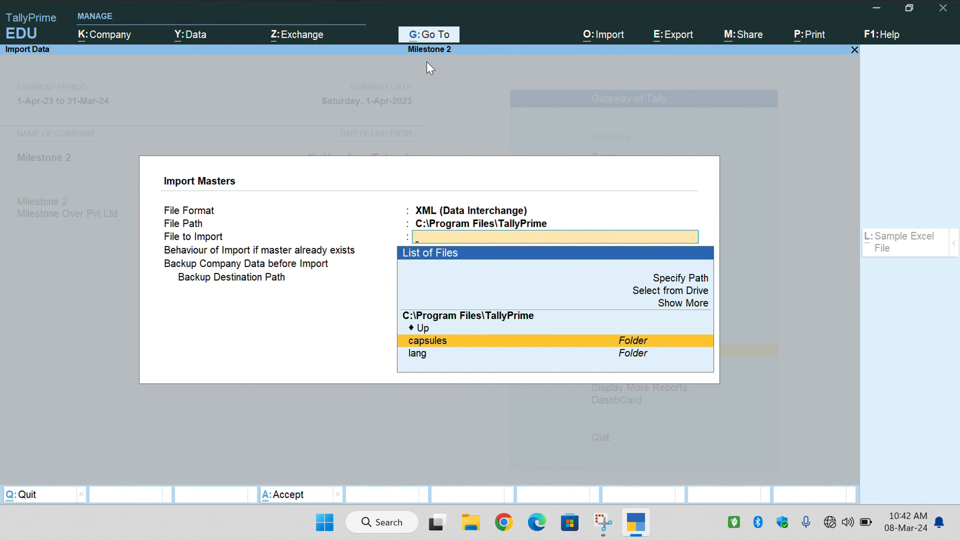
Choose balance sheet.xml from the Desktop folder as the file to import
key(Up)
key(Up)
key(Up)
key(Return)
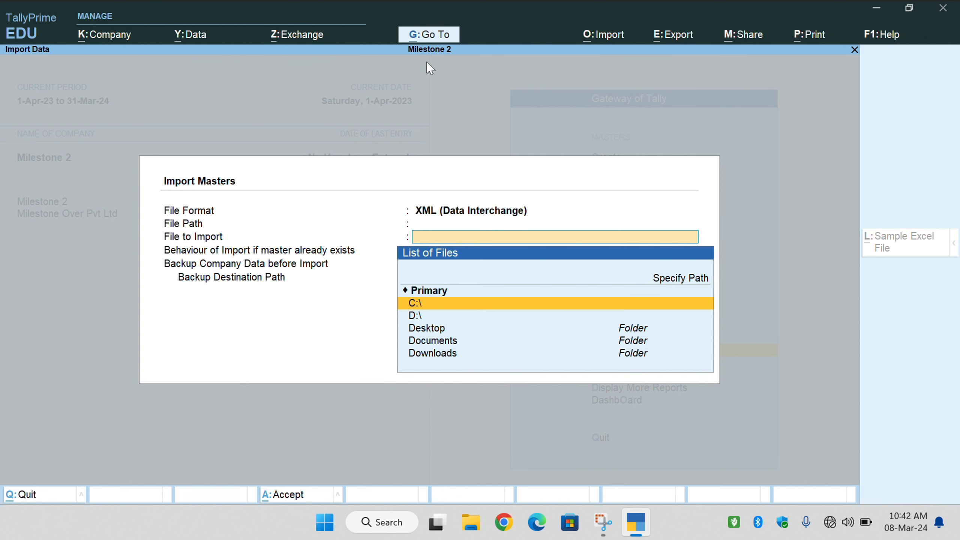
key(Down)
key(Down)
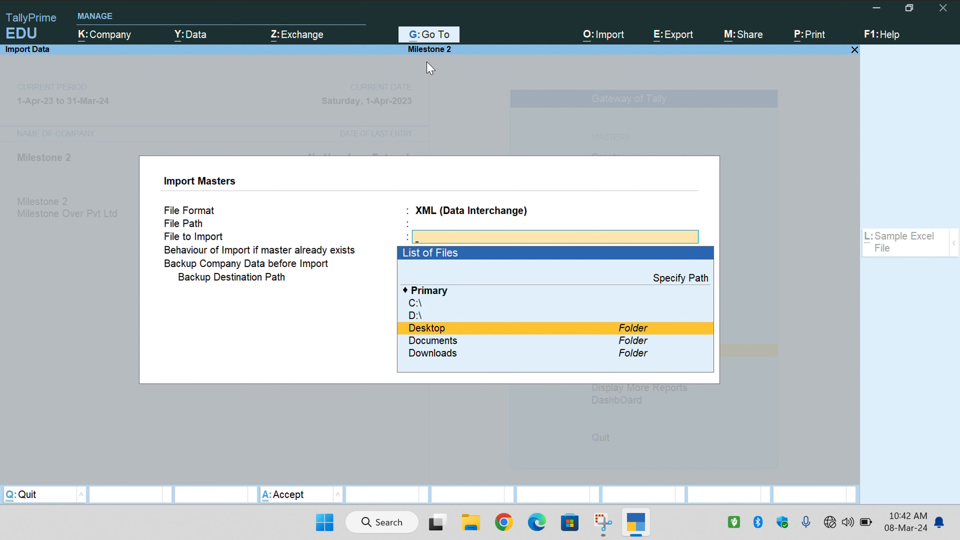
key(Return)
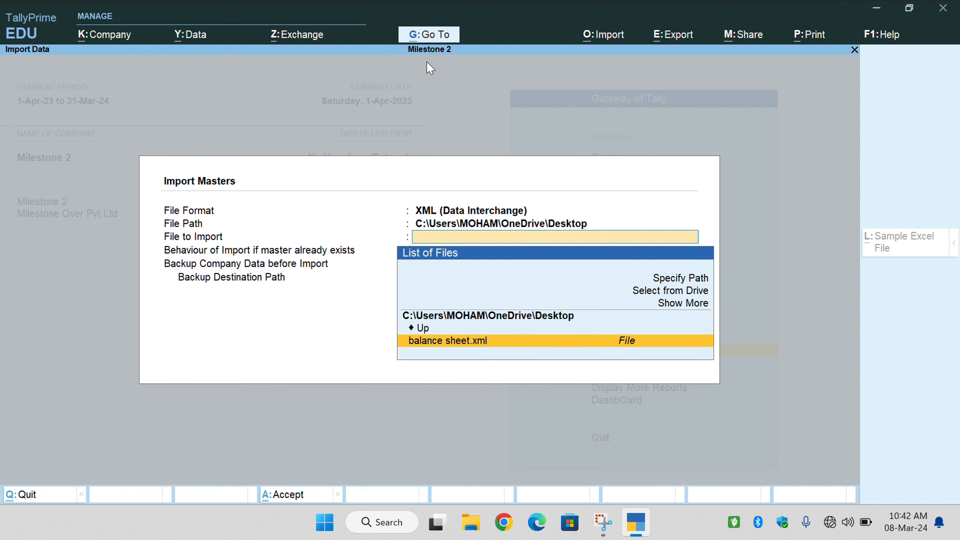
key(Return)
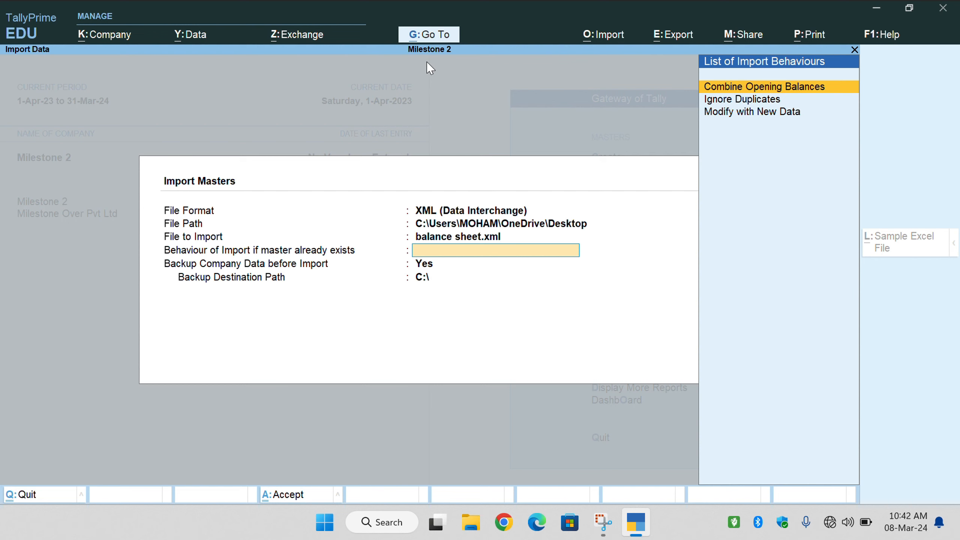
Import the masters using Combine Opening Balances for existing masters, with a company data backup saved to the Desktop folder
key(Return)
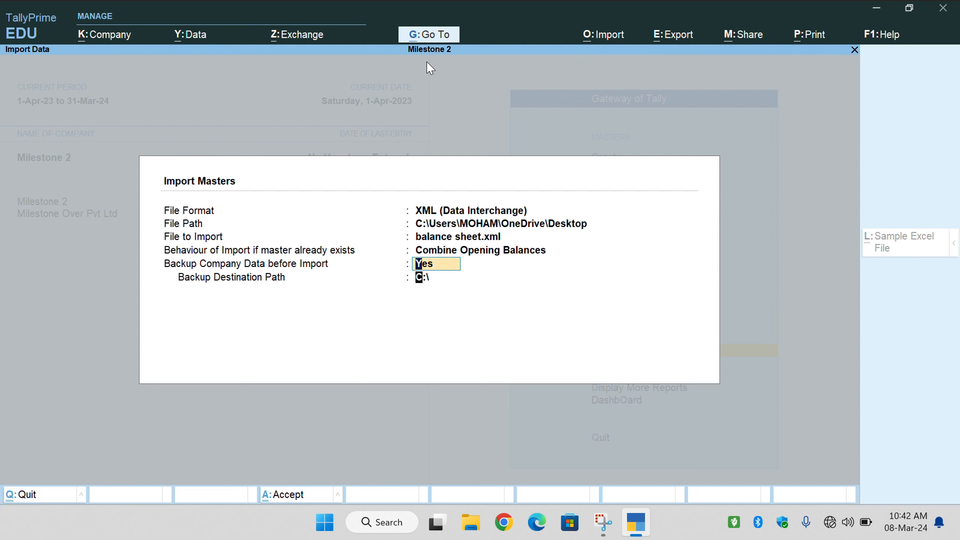
key(Return)
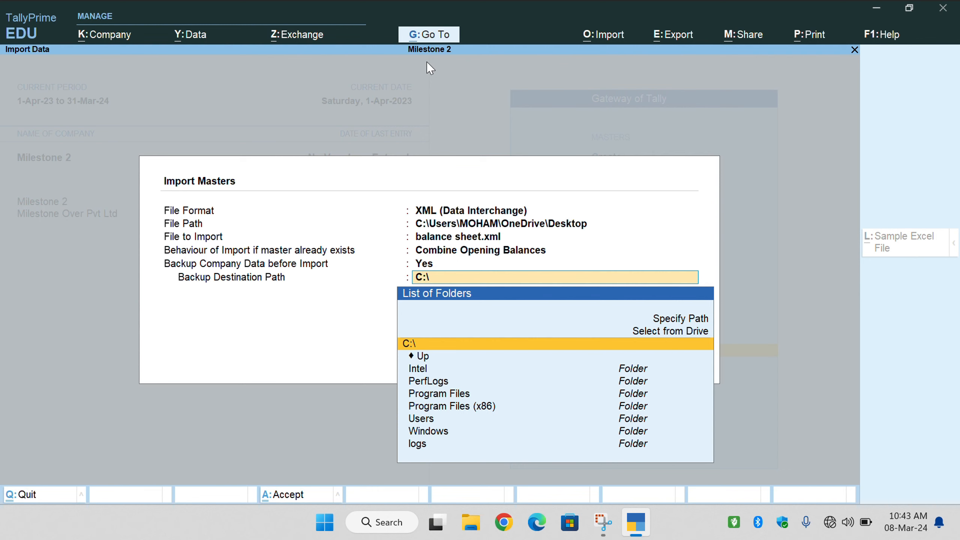
key(Up)
key(Return)
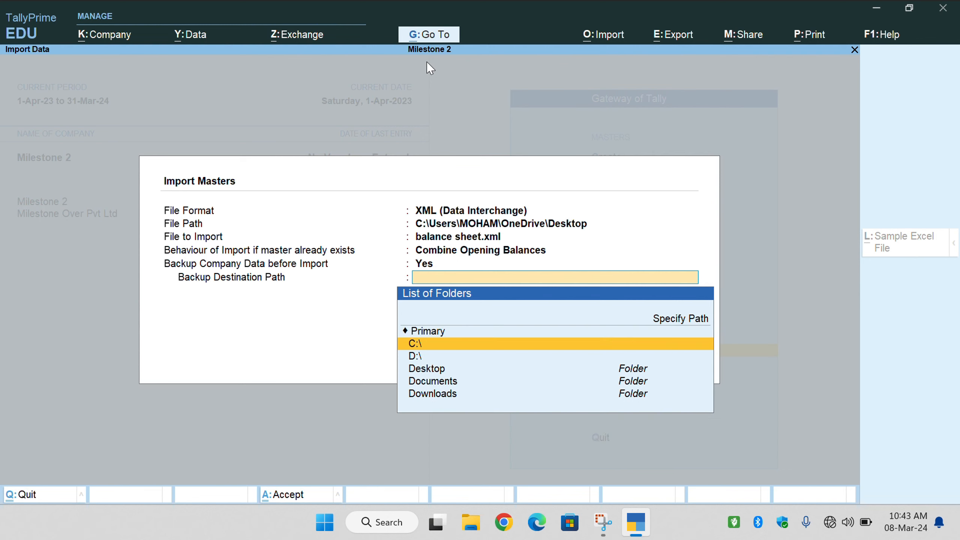
key(Down)
key(Down)
key(Return)
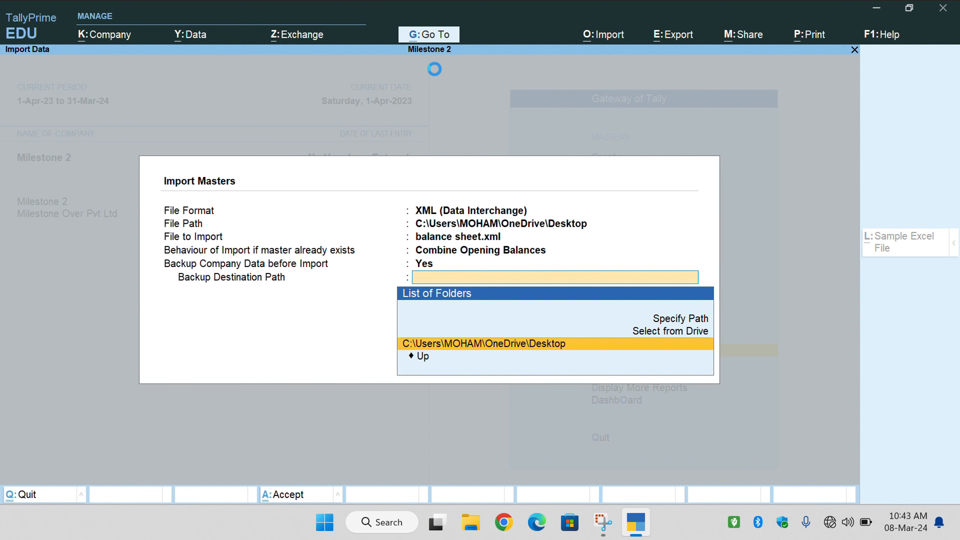
key(Return)
key(Return)
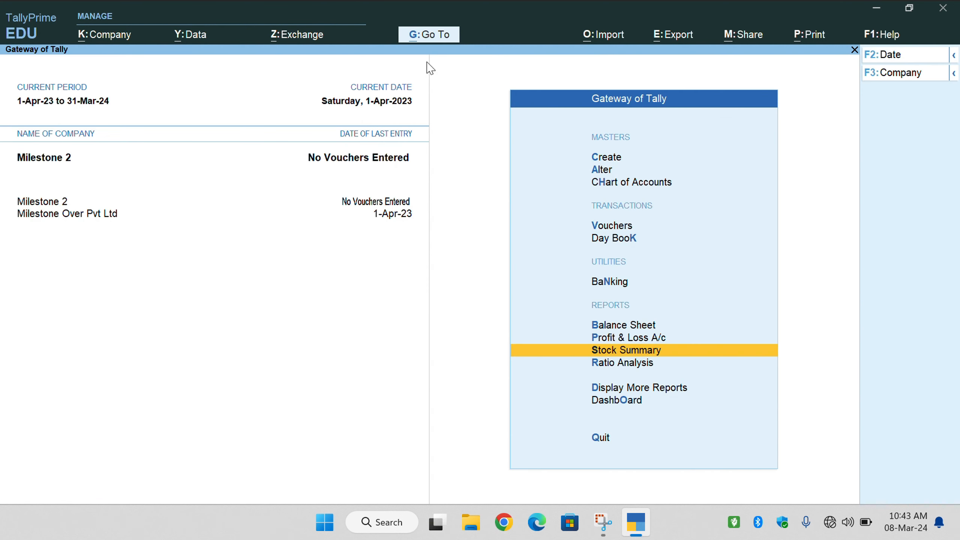
Check the Balance Sheet of Milestone 2 after the masters import and close the report
key(Up)
key(Up)
key(Return)
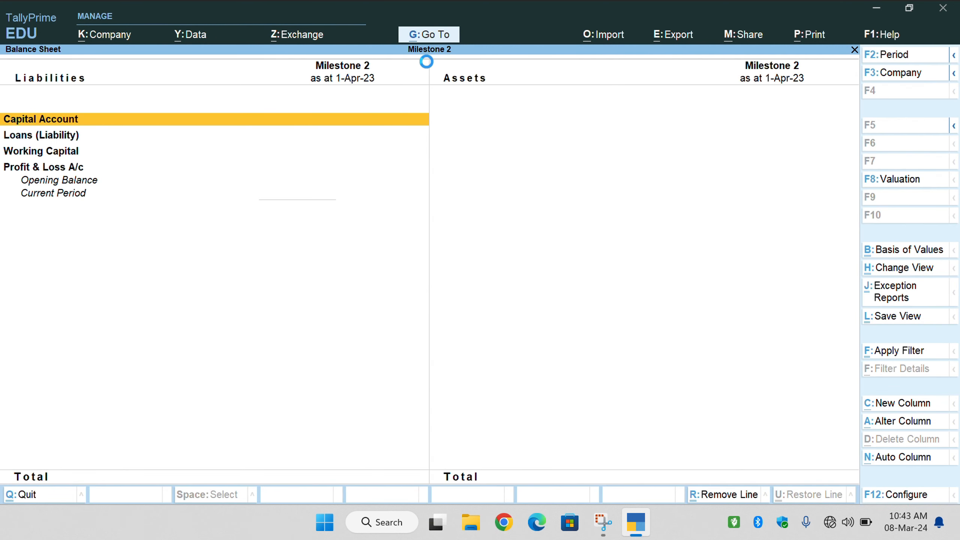
key(Escape)
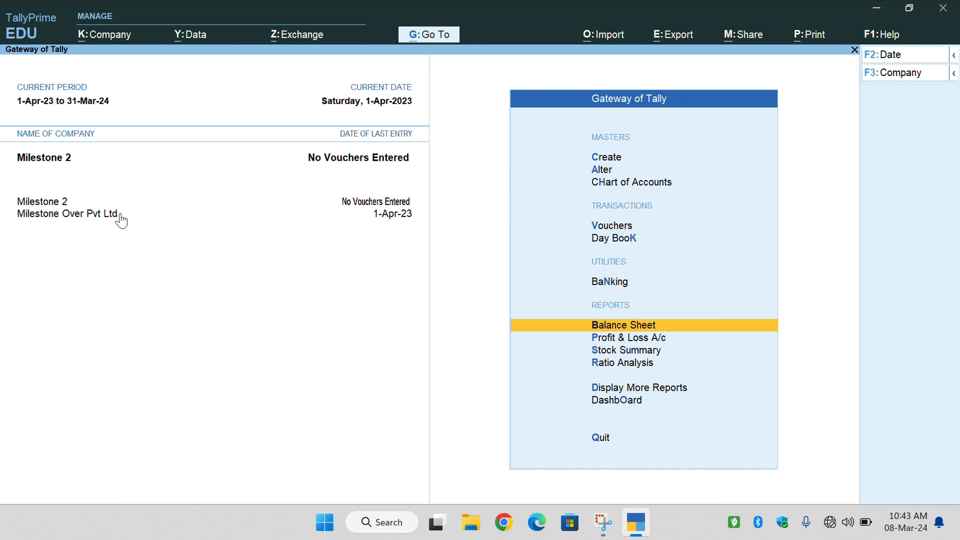
Make Milestone Over Pvt Ltd the active company and look at its Day Book
click(96, 216)
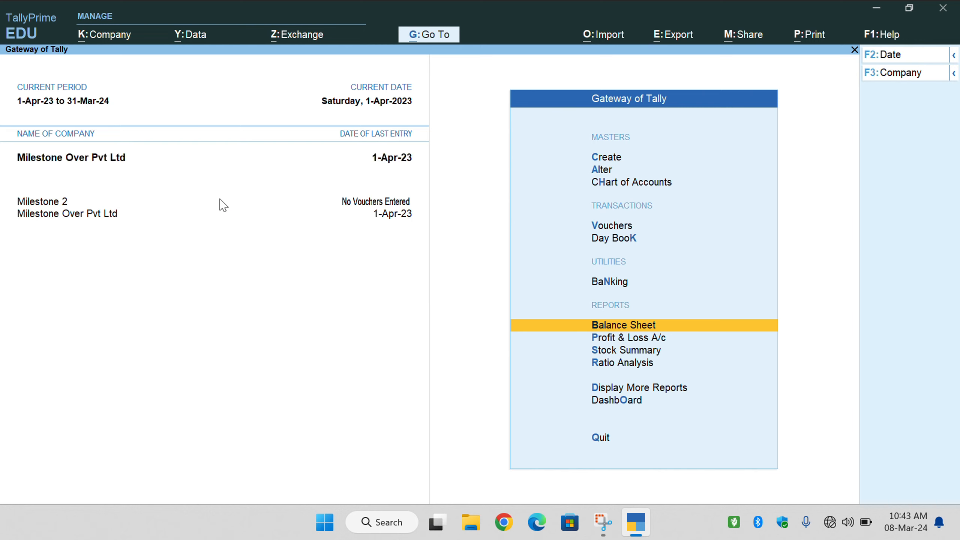
key(Up)
key(Up)
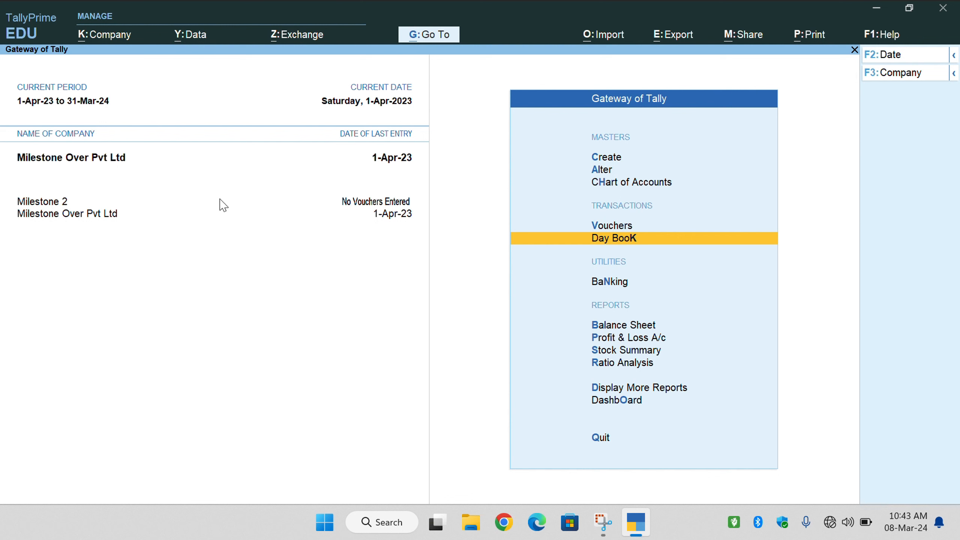
key(Return)
key(Escape)
key(alt)
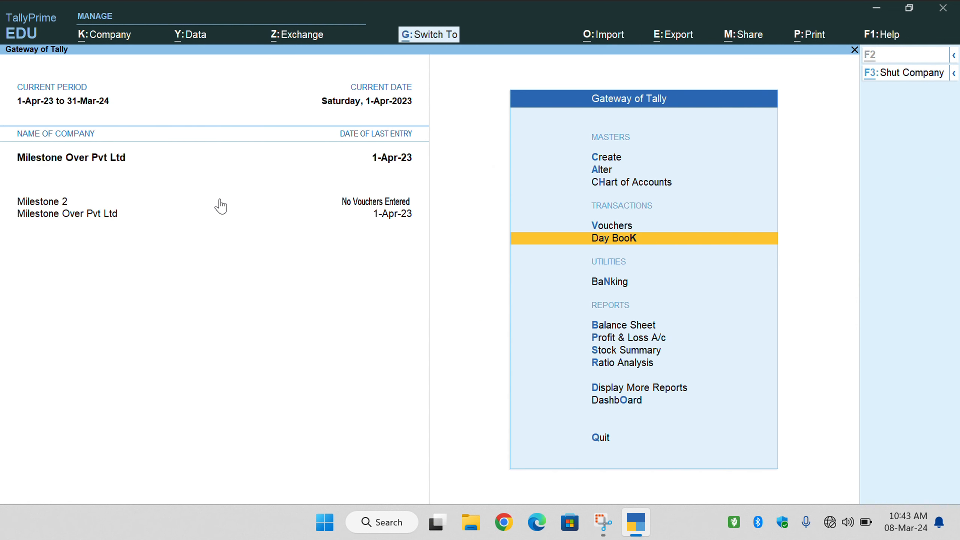
key(alt)
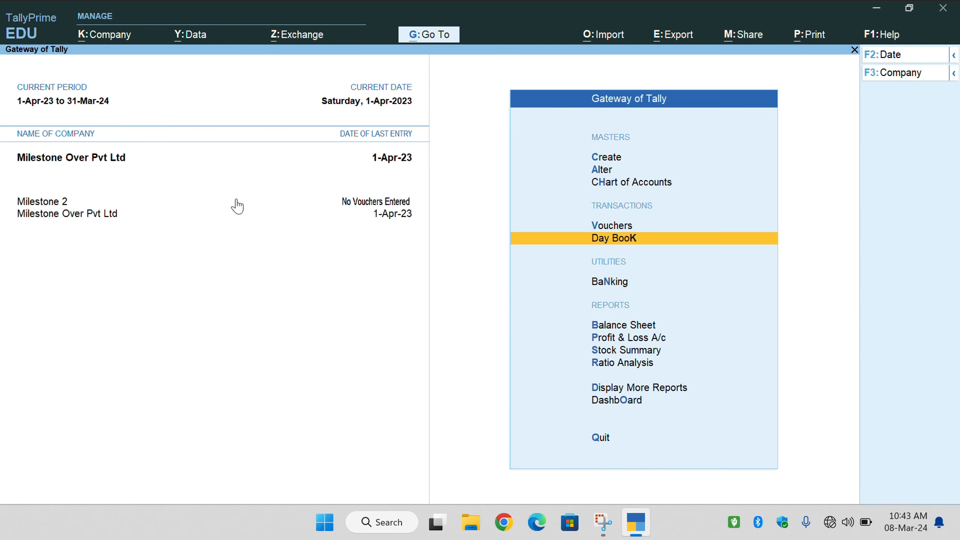
Start a masters export for Milestone Over Pvt Ltd and show the full list of export configuration options
click(685, 37)
key(Down)
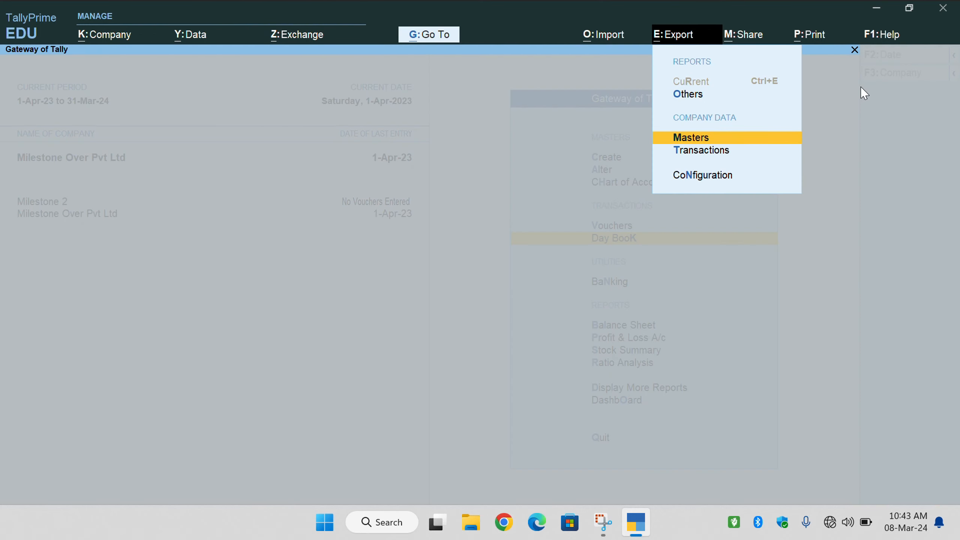
key(Return)
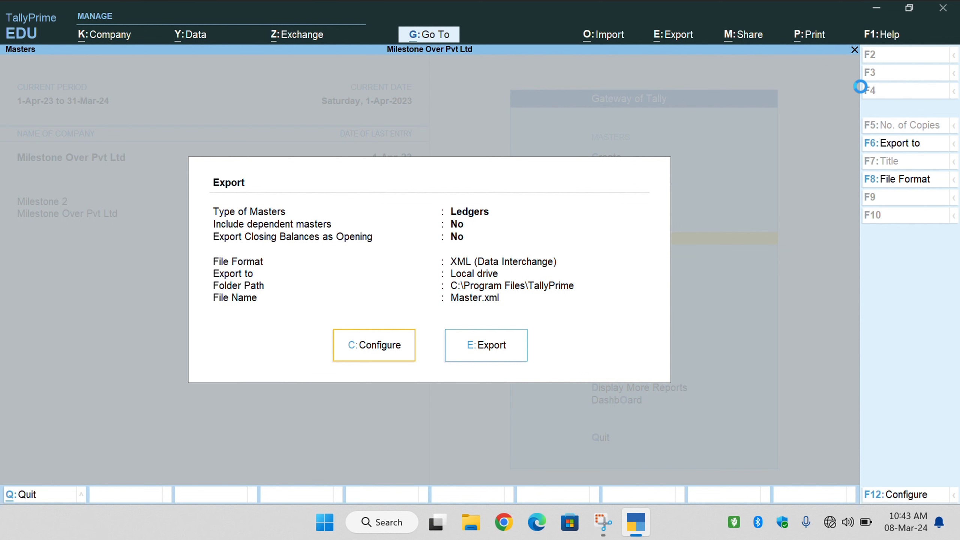
key(c)
key(Up)
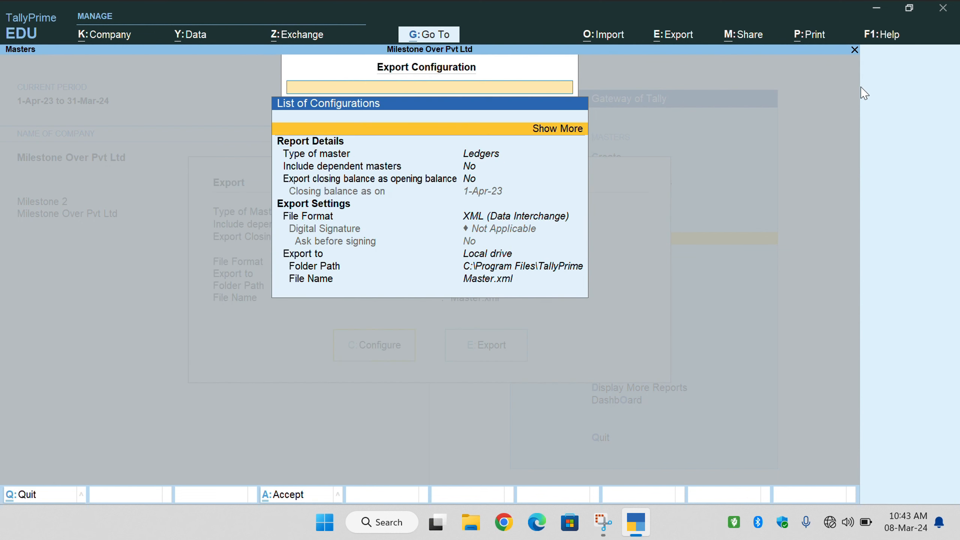
key(Return)
Set the type of master for the export to All Accounting Masters
key(Down)
key(Down)
key(Return)
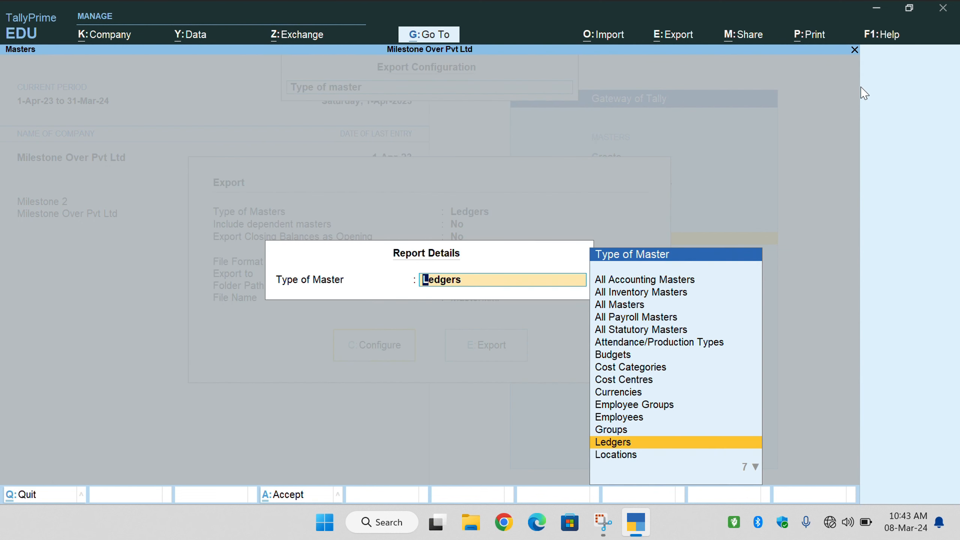
key(Up)
key(Up)
key(Up)
key(Up)
key(Up)
key(Up)
key(Up)
key(Up)
key(Up)
key(Up)
key(Up)
key(Up)
key(Up)
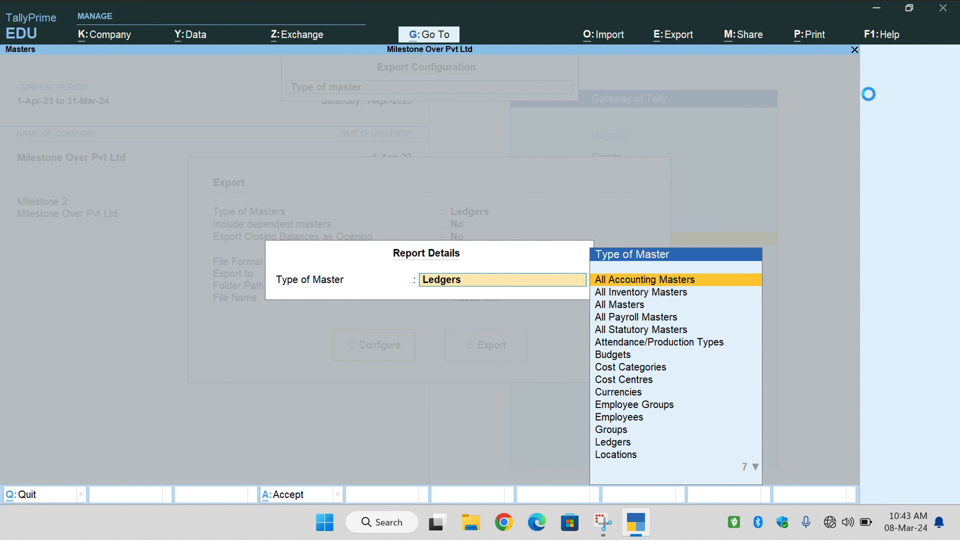
key(Return)
Set both Include dependent masters and Export closing balance as opening balance to Yes
key(Down)
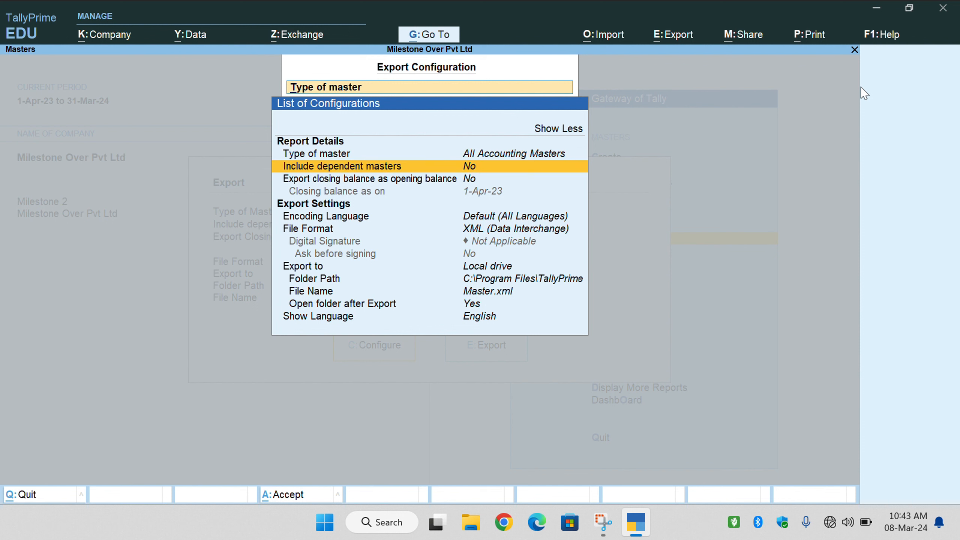
key(Return)
key(Down)
key(Return)
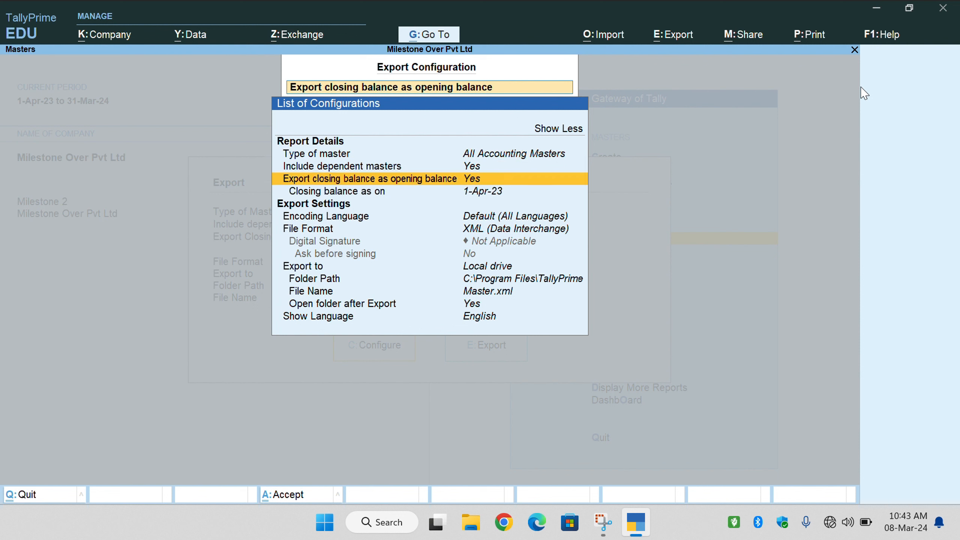
Set the export folder to Desktop on the local drive, keeping Master.xml as the file name
key(Down)
key(Down)
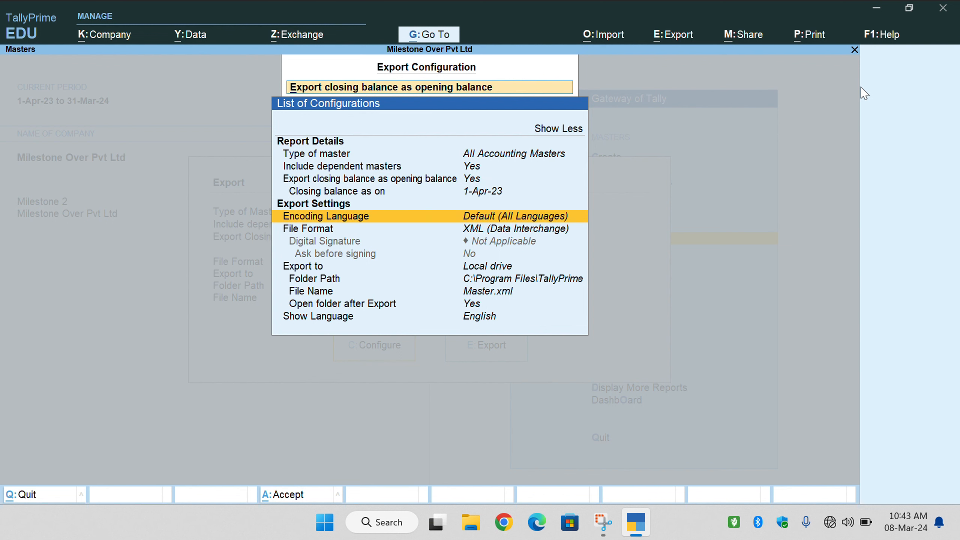
key(Down)
key(Down)
key(Down)
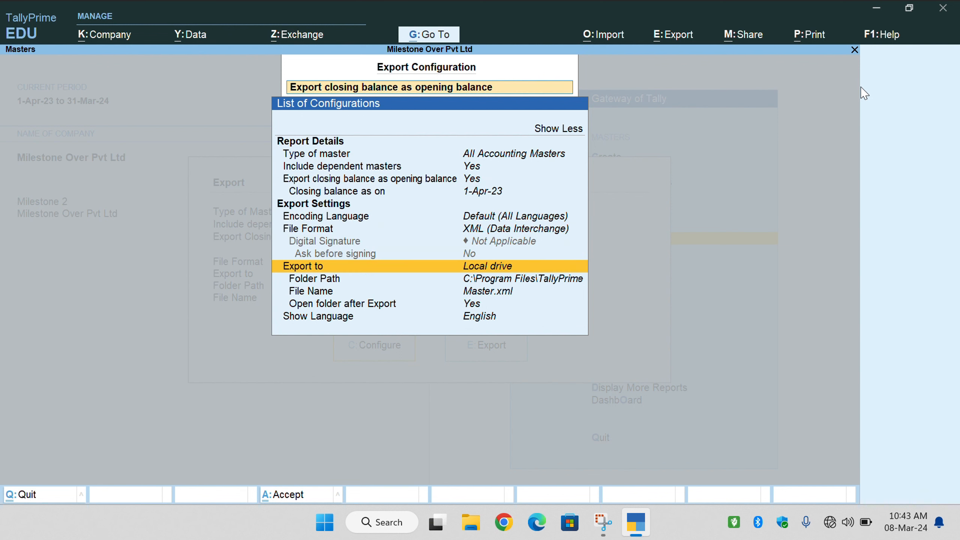
key(Return)
key(Return)
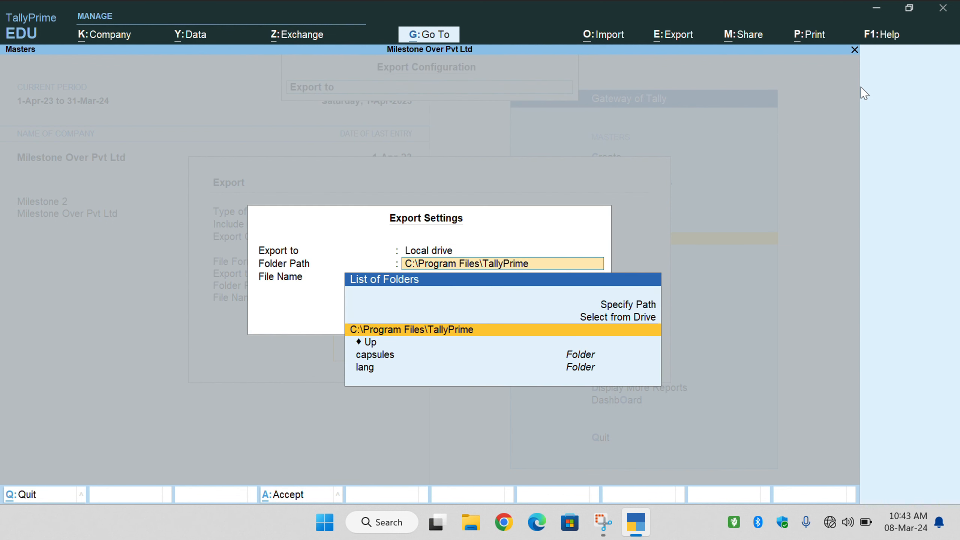
key(Up)
key(Return)
key(Down)
key(Down)
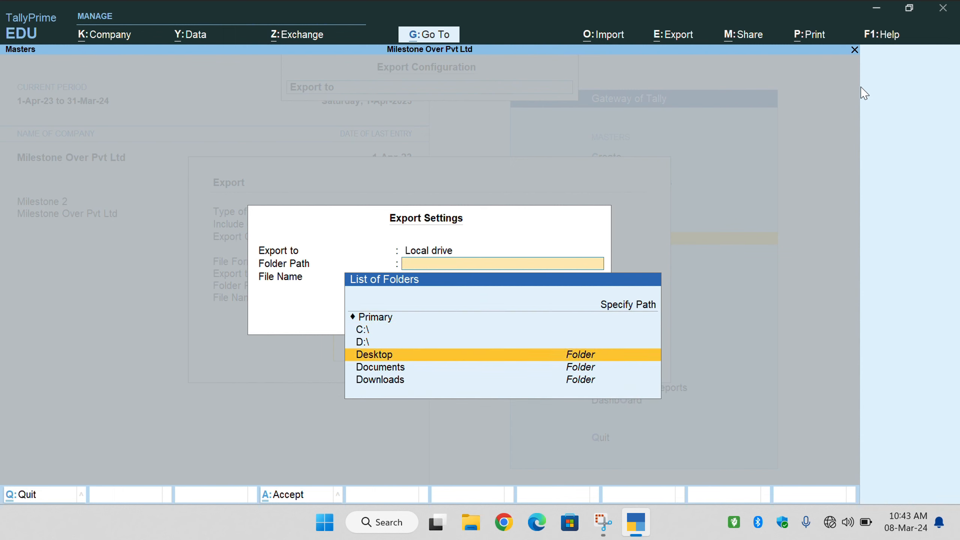
key(Return)
key(Return)
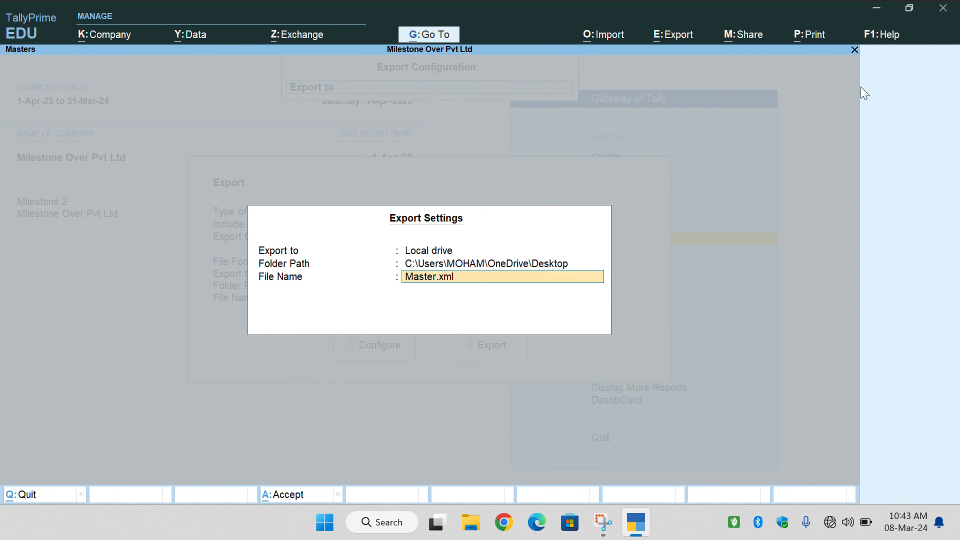
key(Return)
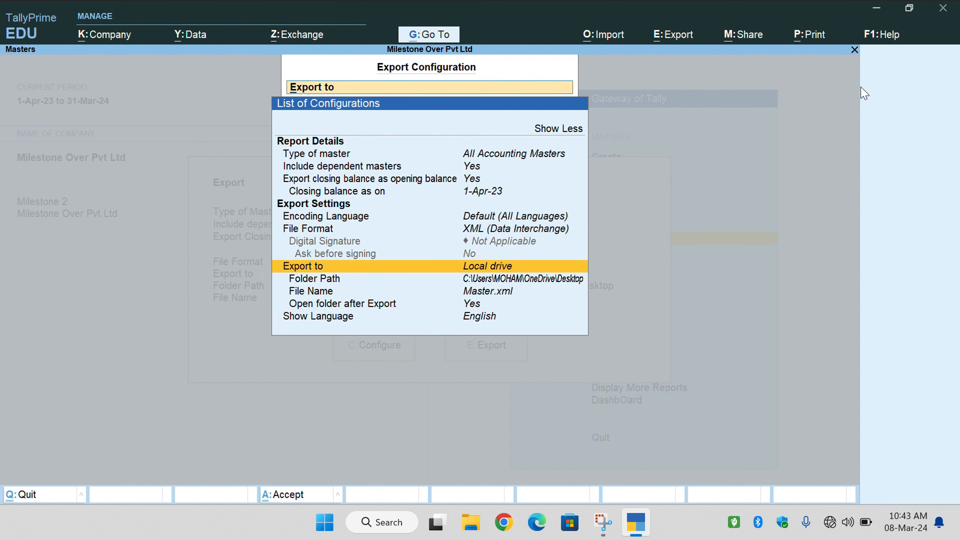
Accept the configuration, export the masters, and select the exported Master.xml in the Desktop folder
key(ctrl+a)
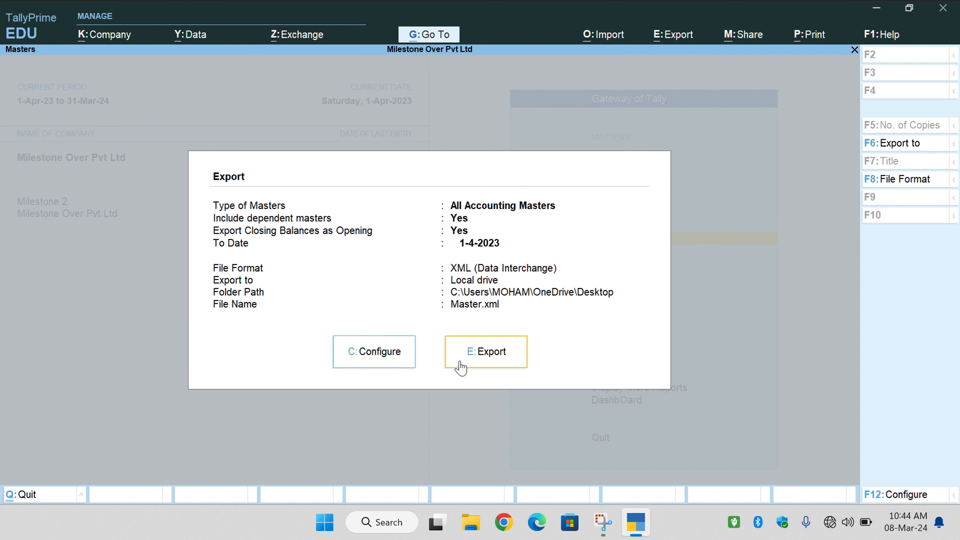
click(473, 347)
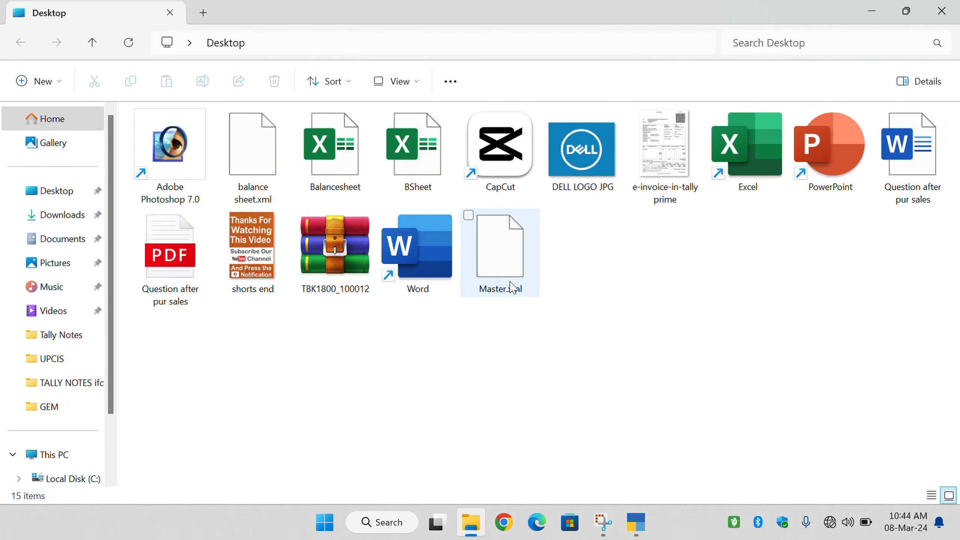
click(509, 278)
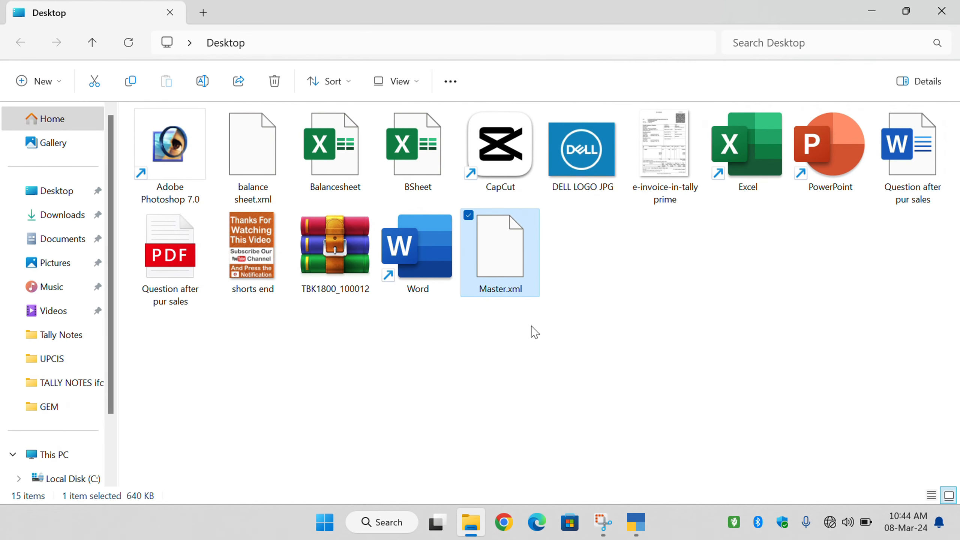
Switch back to TallyPrime and start importing masters into Milestone 2, choosing Master.xml from the Desktop folder as the file
click(636, 530)
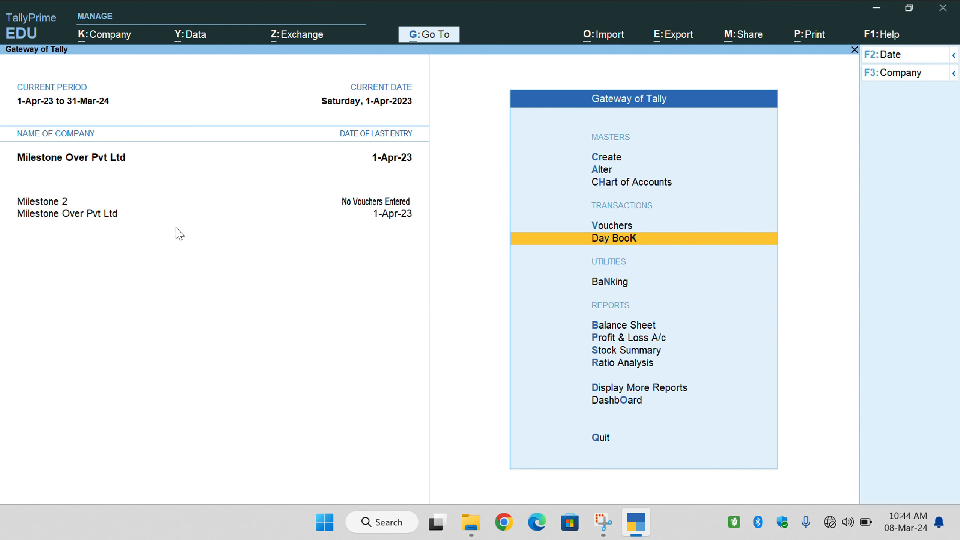
click(50, 207)
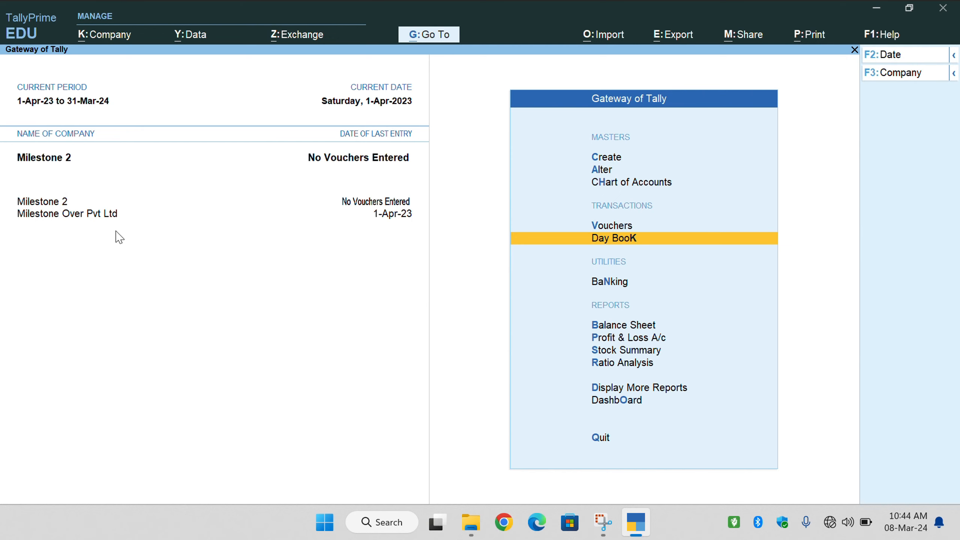
key(alt+o)
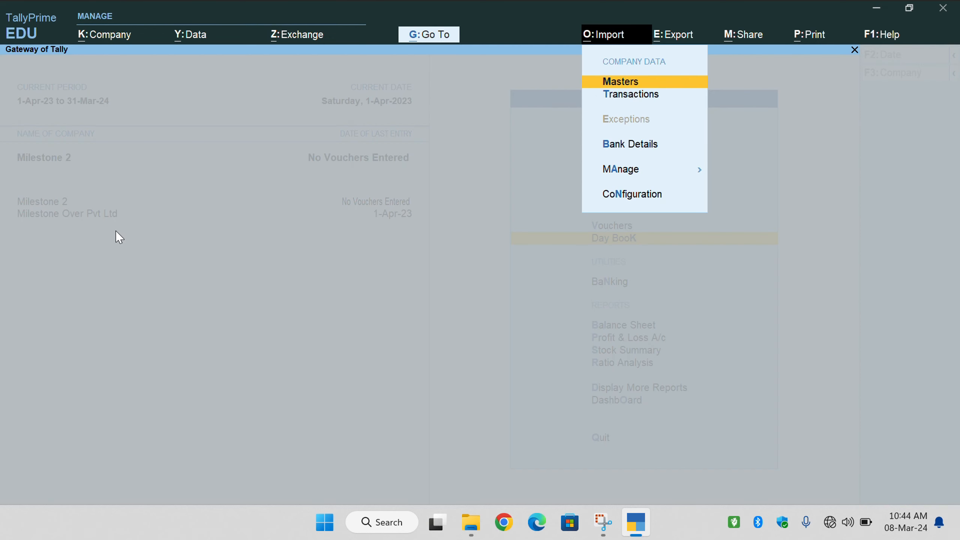
key(Return)
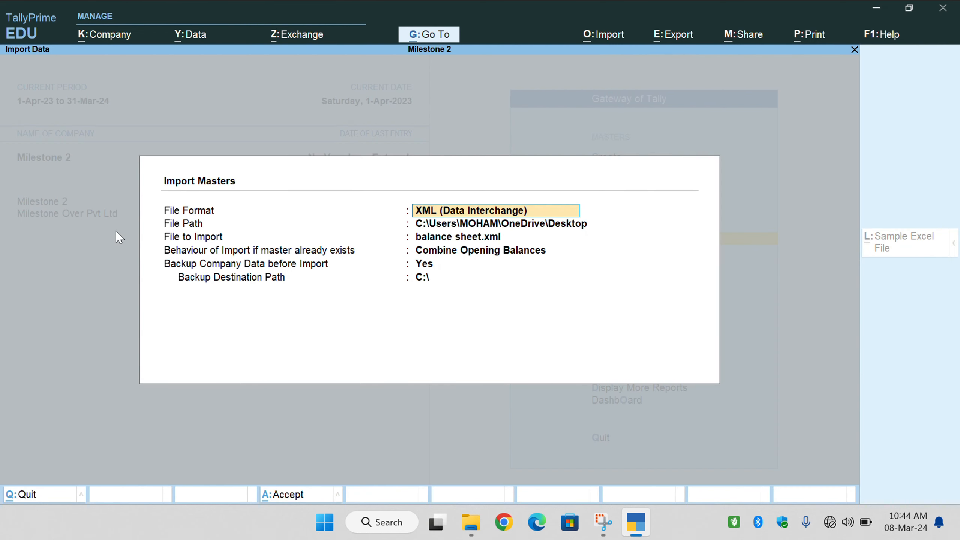
key(Return)
key(Return)
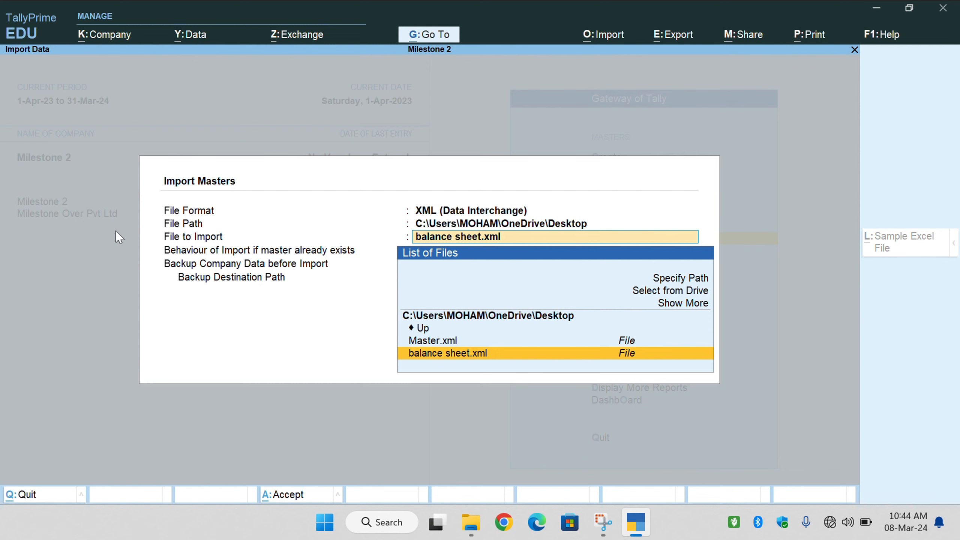
key(Up)
key(Return)
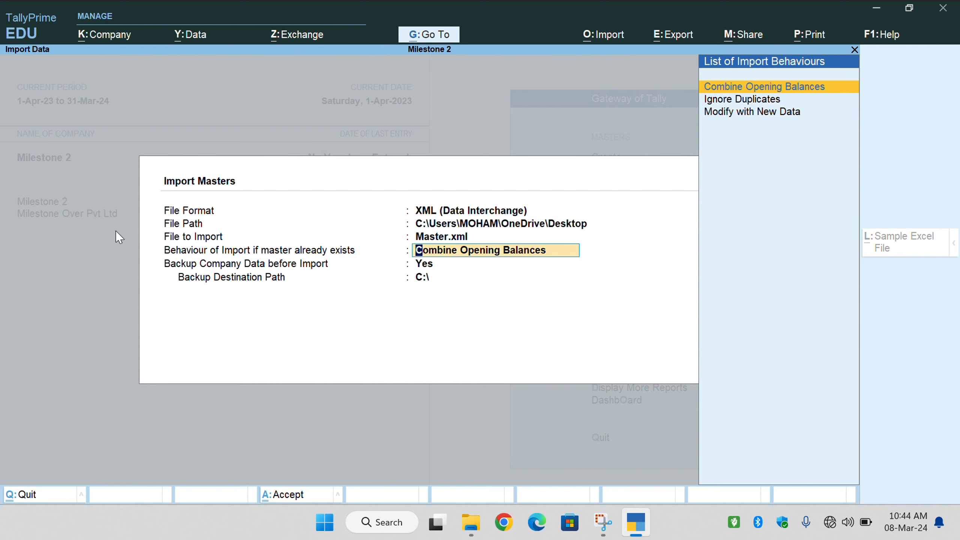
Import the masters from Master.xml using Combine Opening Balances, with a company data backup made before the import
key(Return)
key(Return)
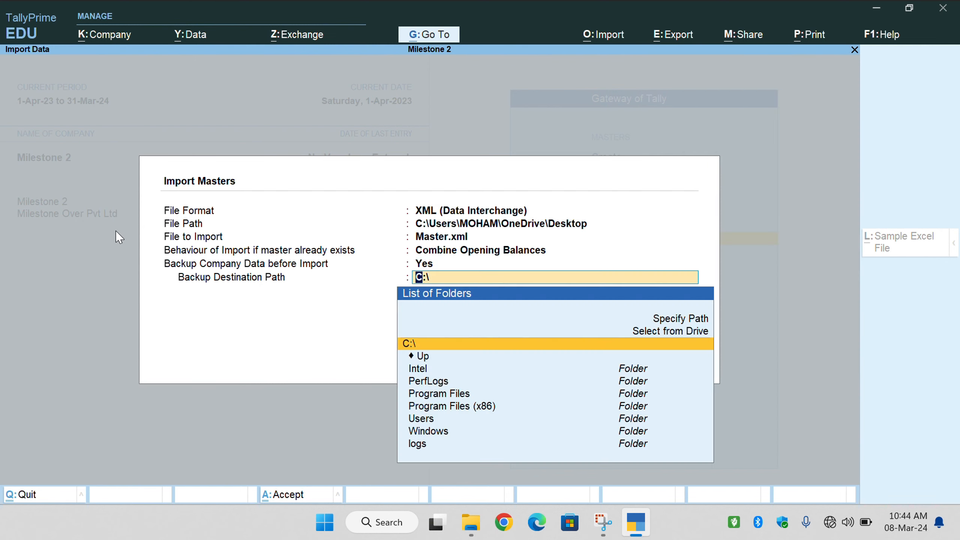
key(Down)
key(Up)
key(Up)
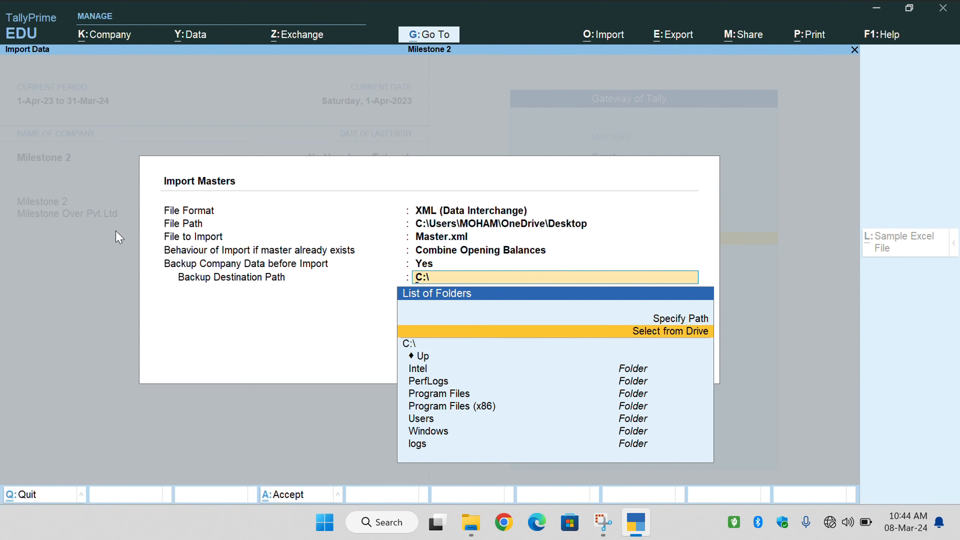
key(Return)
key(Down)
key(Return)
key(Return)
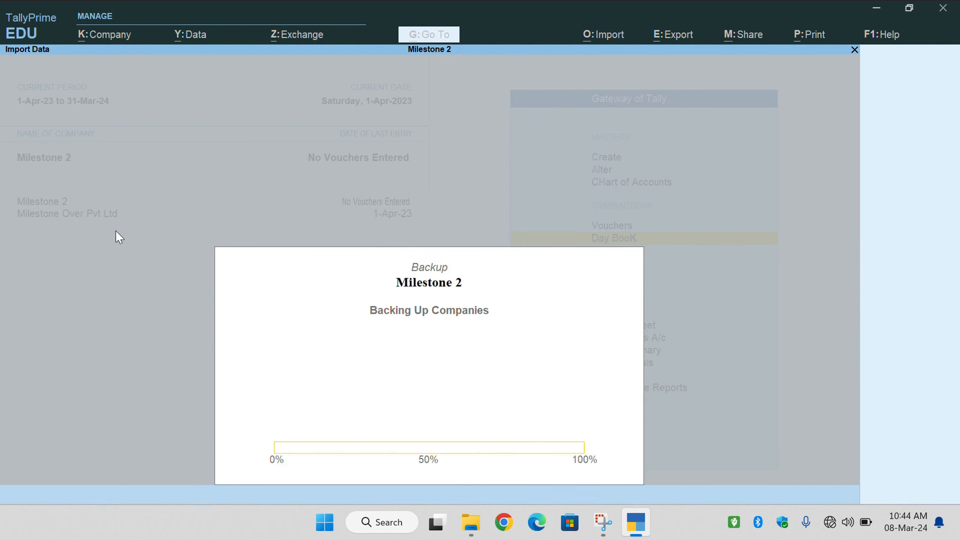
key(Return)
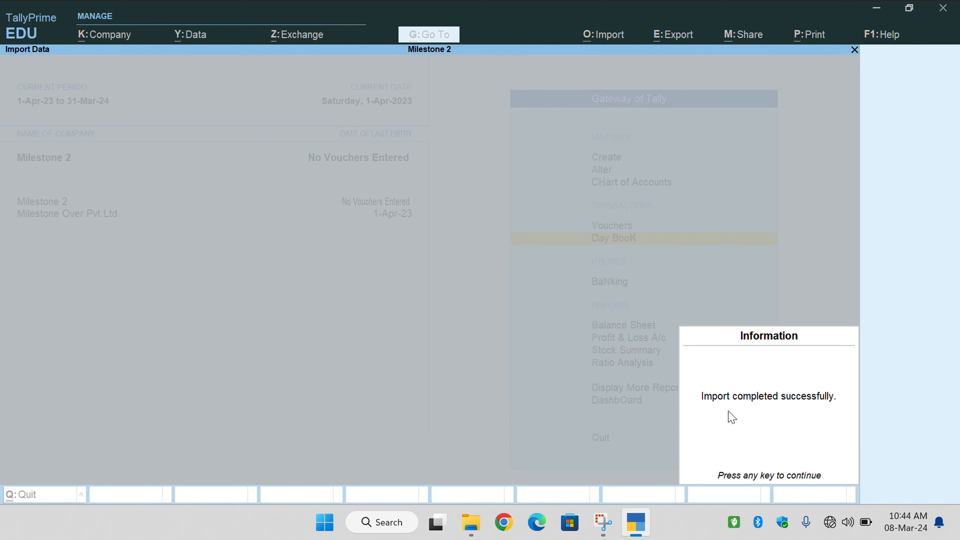
click(809, 416)
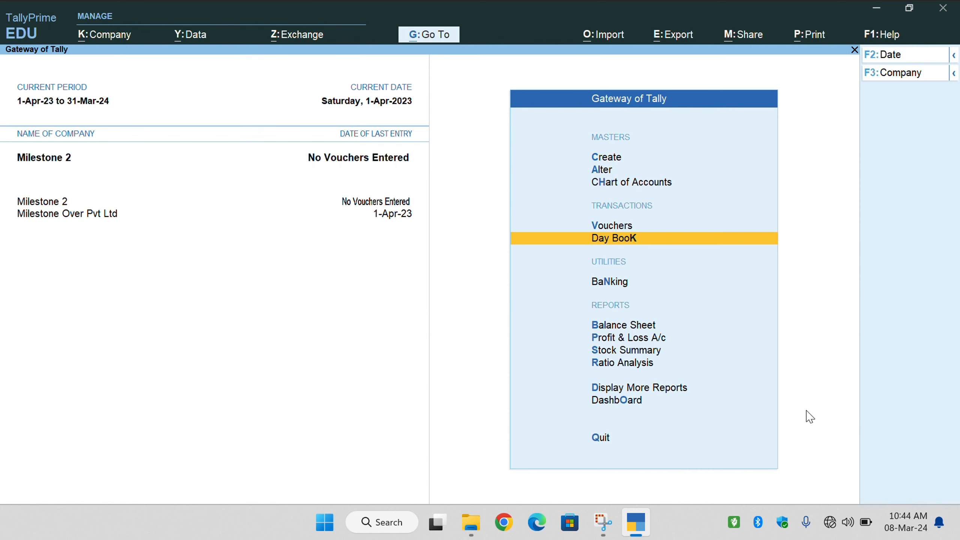
Examine the list of ledgers available for alteration in Milestone 2 and close it
key(Down)
key(Down)
key(Up)
key(Up)
key(Up)
key(Up)
key(Up)
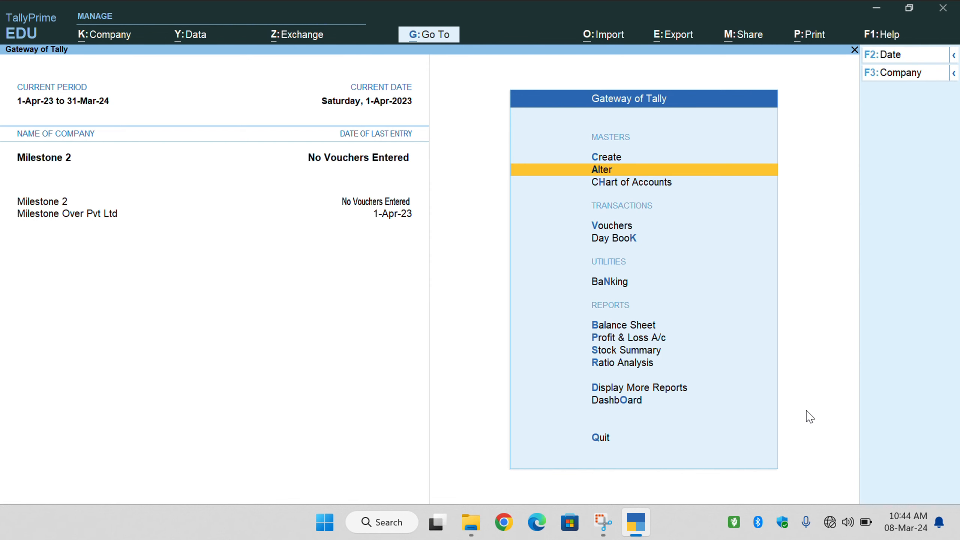
key(Return)
key(Down)
key(Return)
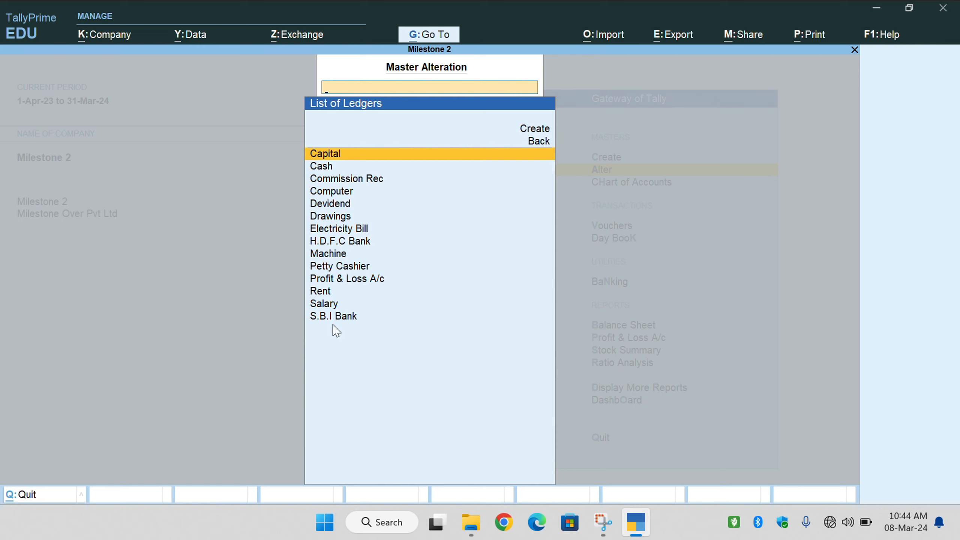
key(Escape)
key(Escape)
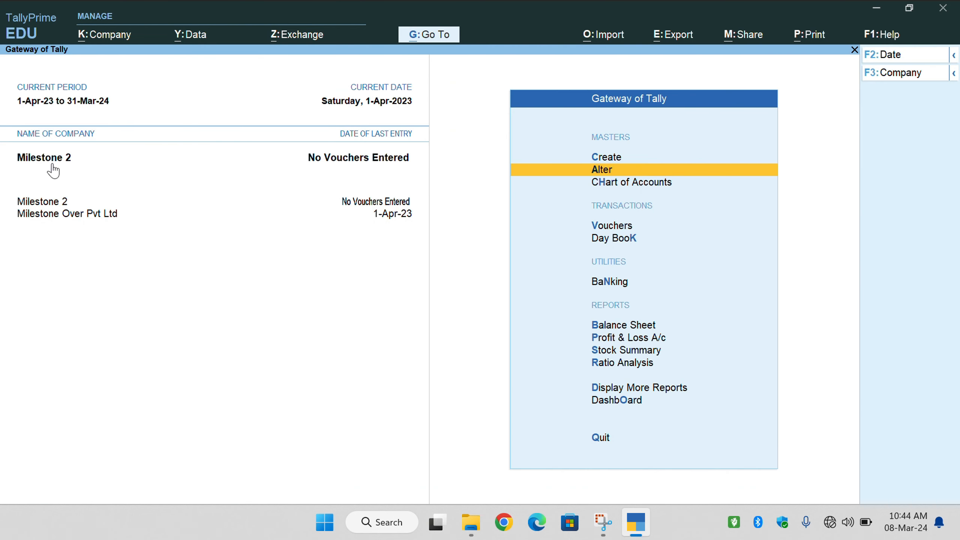
Switch the active company to Milestone Over Pvt Ltd and check its list of ledgers available for alteration
click(44, 215)
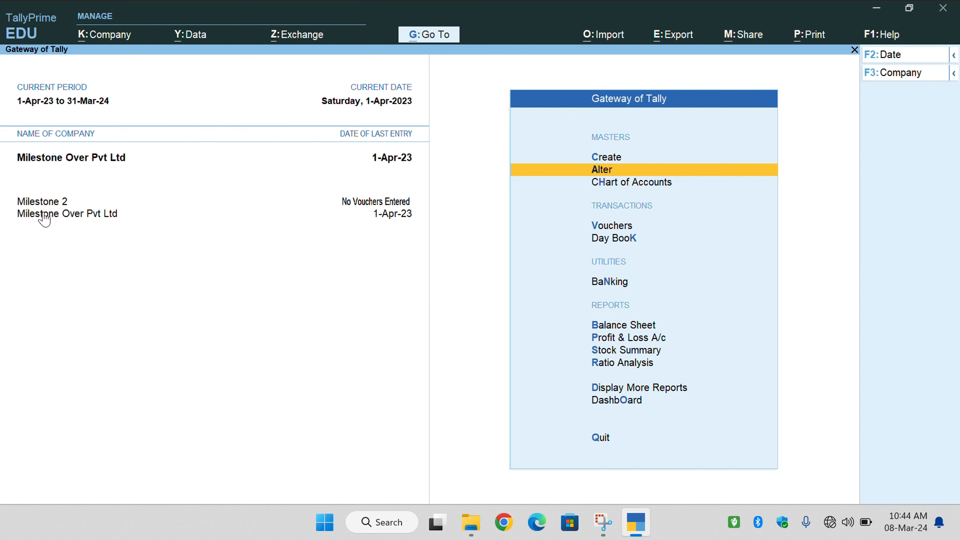
key(Return)
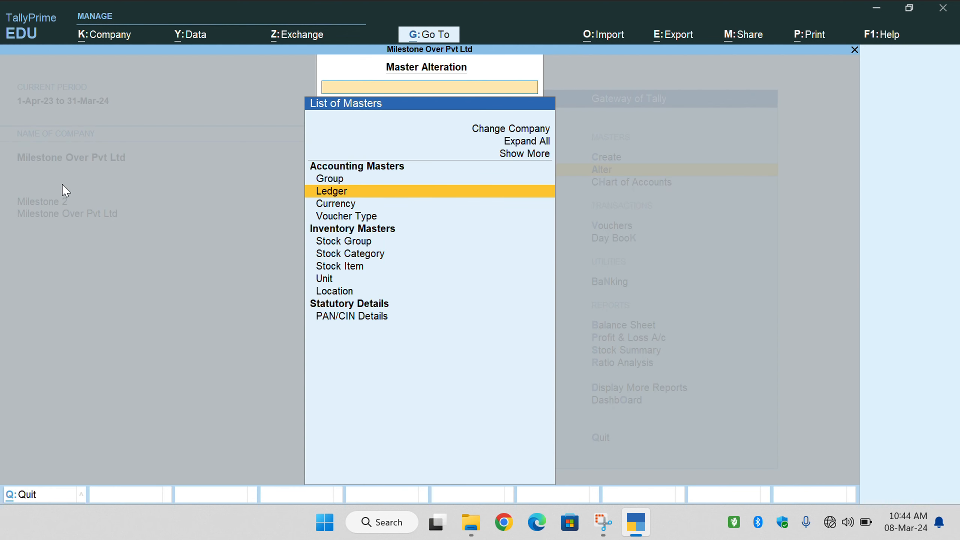
key(Return)
key(Down)
key(Escape)
key(Escape)
Review the voucher entries in the Day Book of Milestone Over Pvt Ltd and close the report
key(Down)
key(Down)
key(Down)
key(Return)
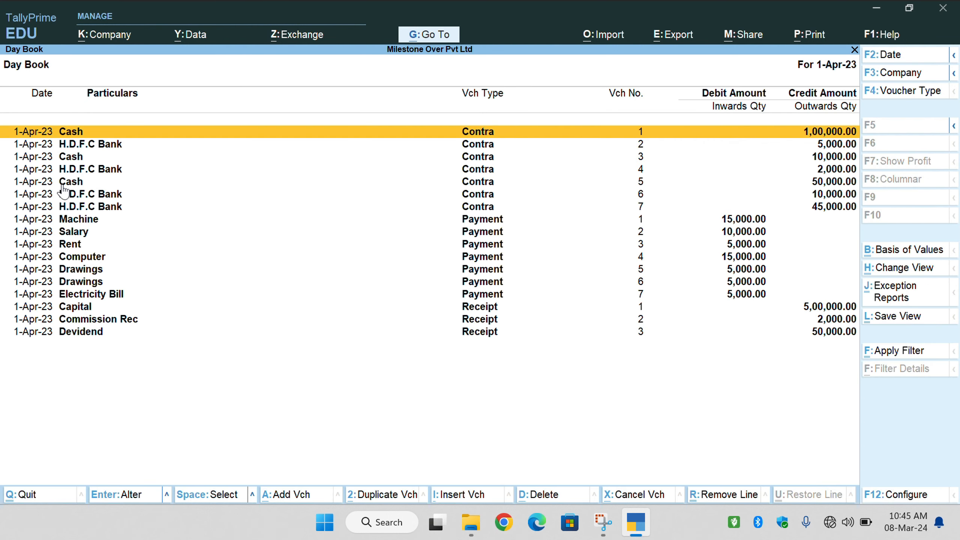
key(Escape)
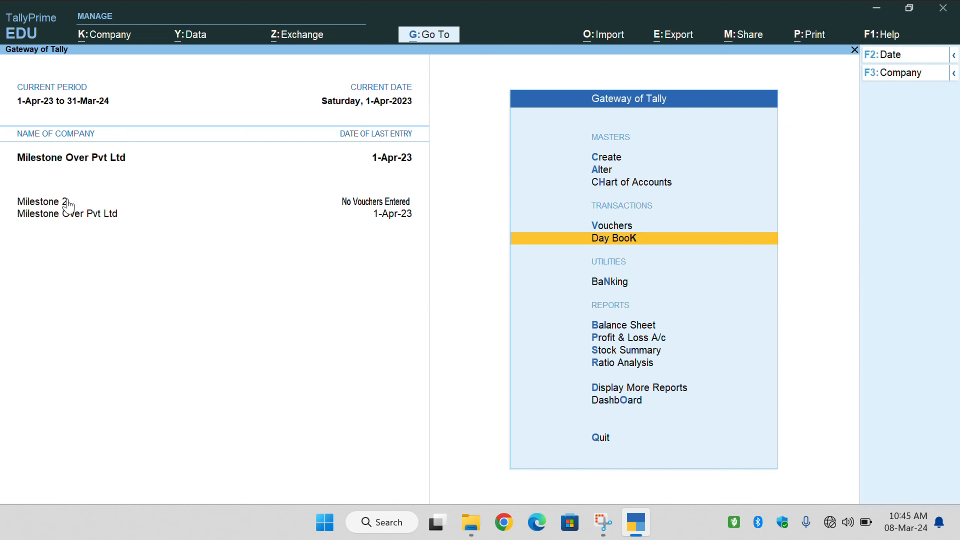
Switch the active company back to Milestone 2 and check its ledger masters available for alteration
click(63, 204)
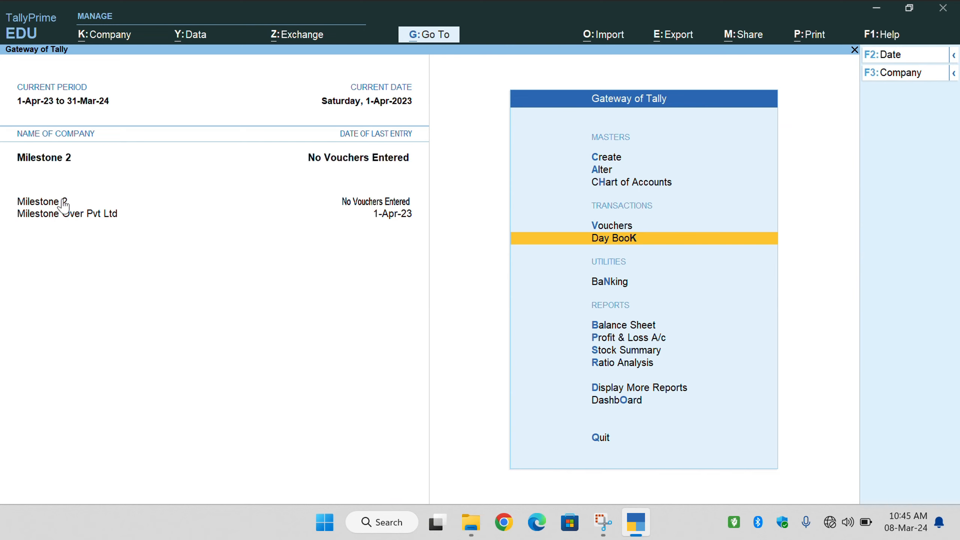
key(Up)
key(Up)
key(Up)
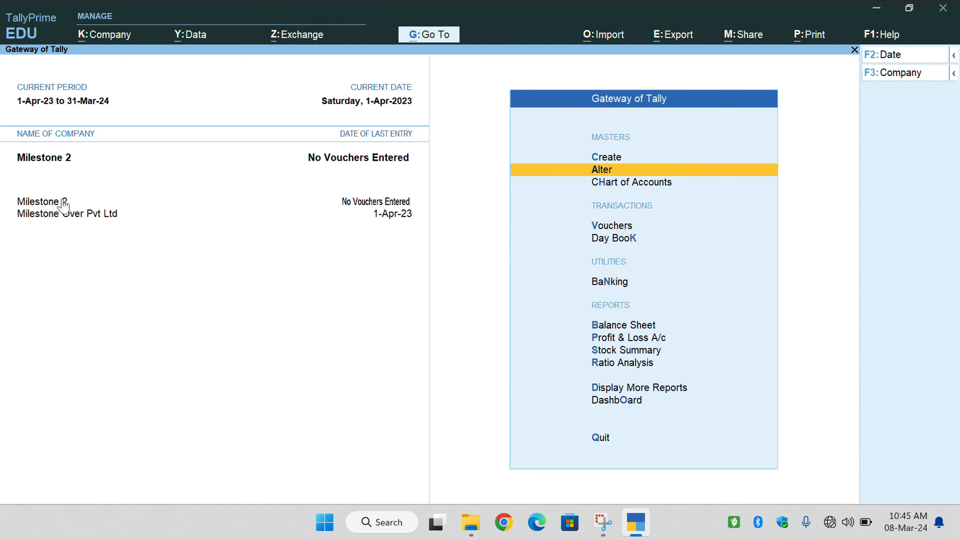
key(Return)
key(Escape)
key(Escape)
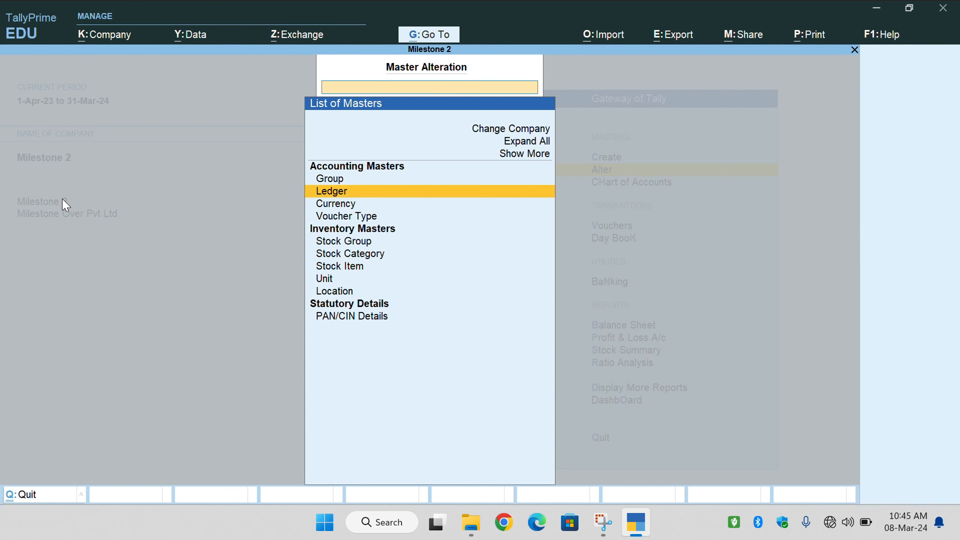
Check the Day Book of Milestone 2 for voucher entries and close the report
key(Down)
key(Down)
key(Down)
key(Return)
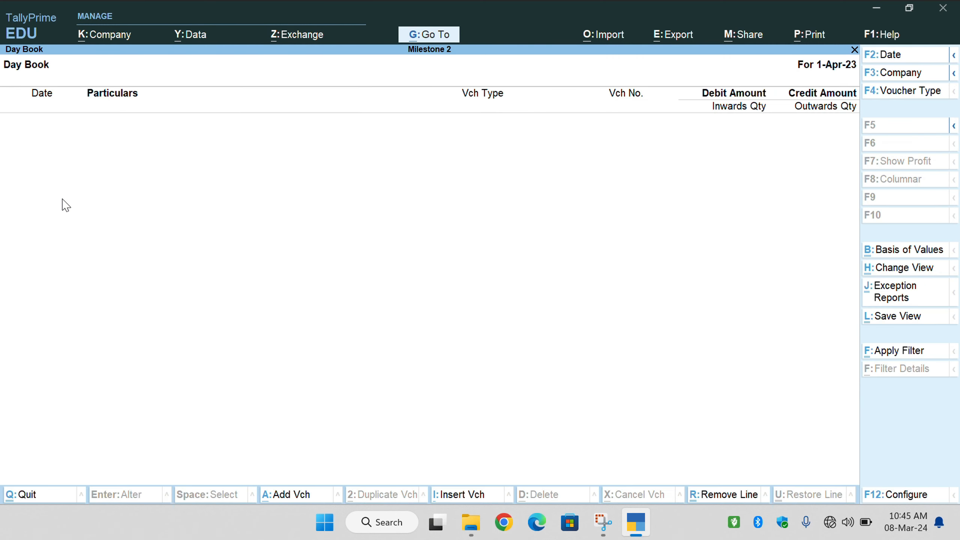
key(Escape)
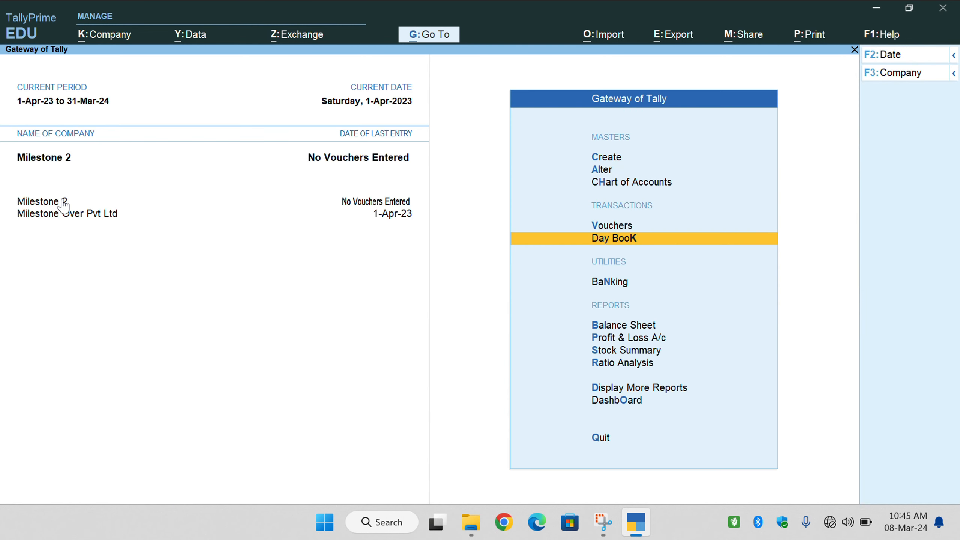
View the Balance Sheet of Milestone 2 in detailed format and close it
key(Down)
key(Down)
key(Down)
key(Down)
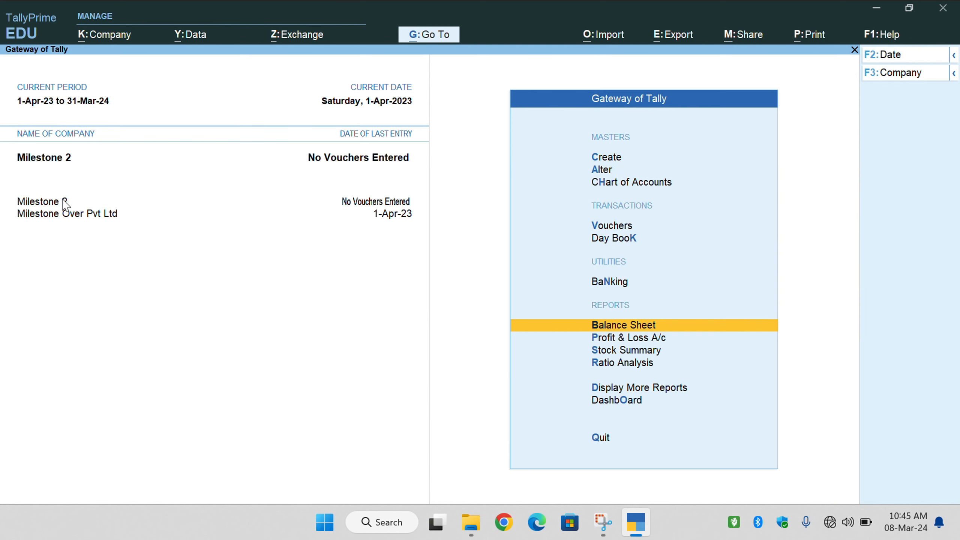
key(Up)
key(Up)
key(Return)
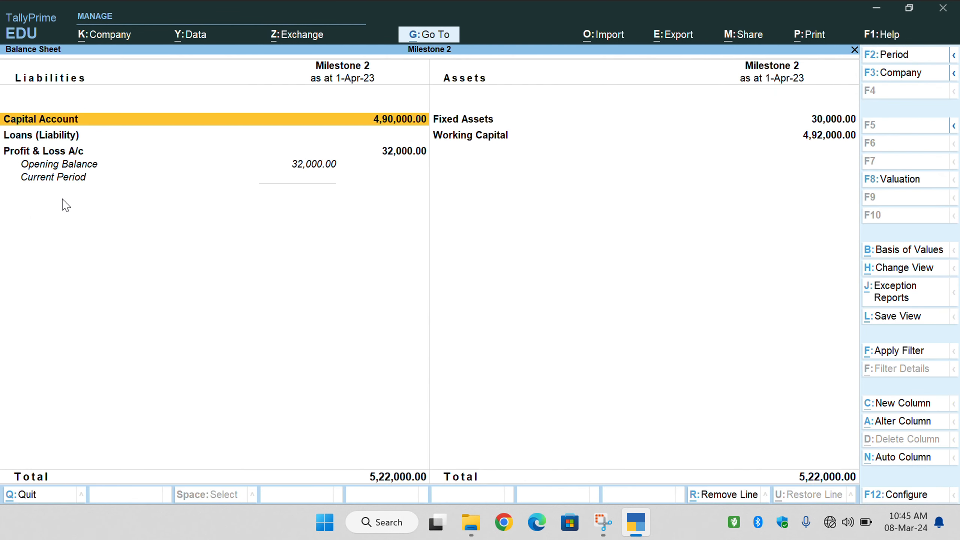
key(alt+F5)
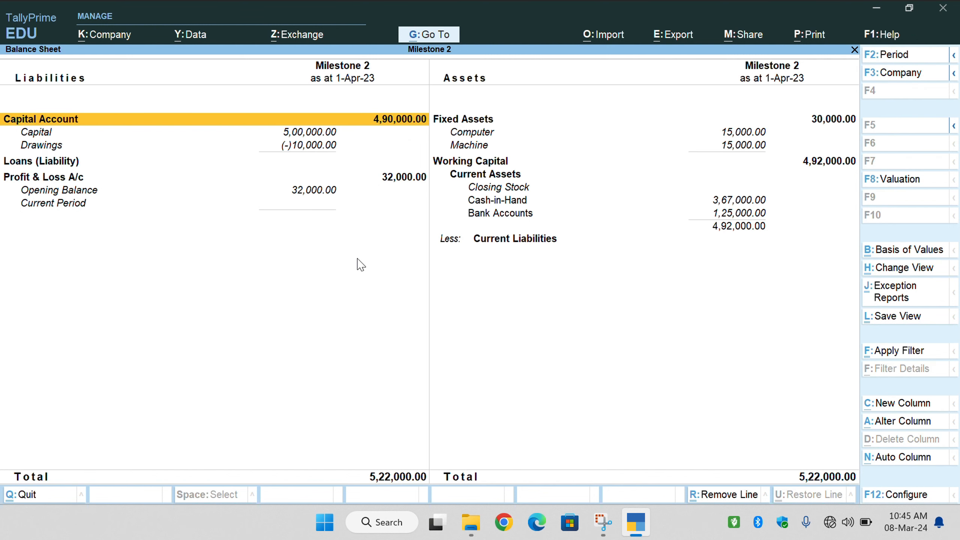
key(Escape)
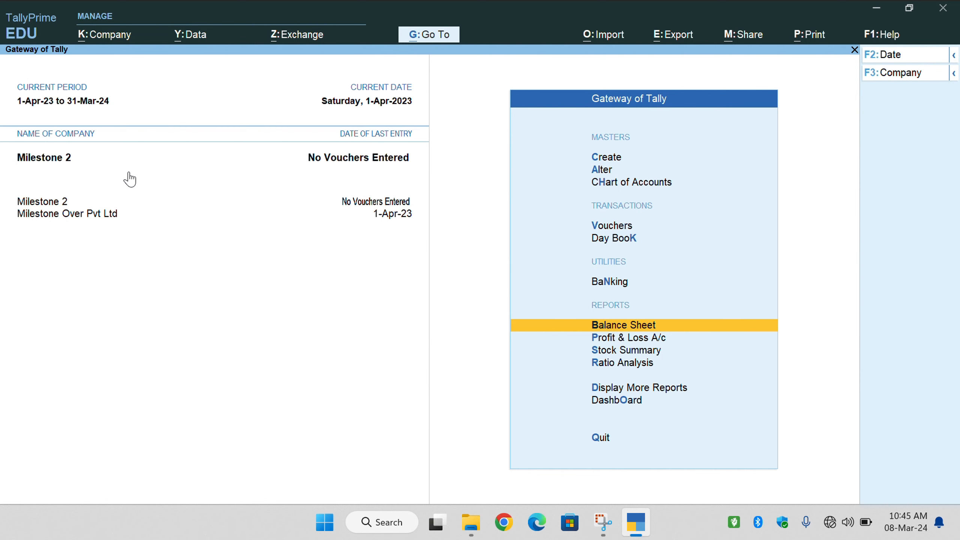
Check the Milestone 2 Day Book for vouchers with its period extended through 31-Mar-24, and close it
key(Up)
key(Up)
key(Return)
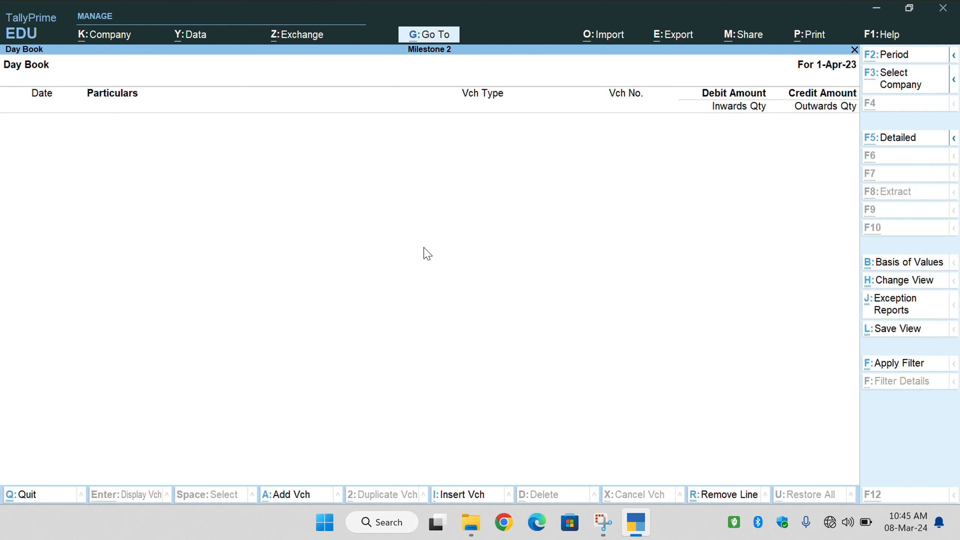
key(F2)
key(Return)
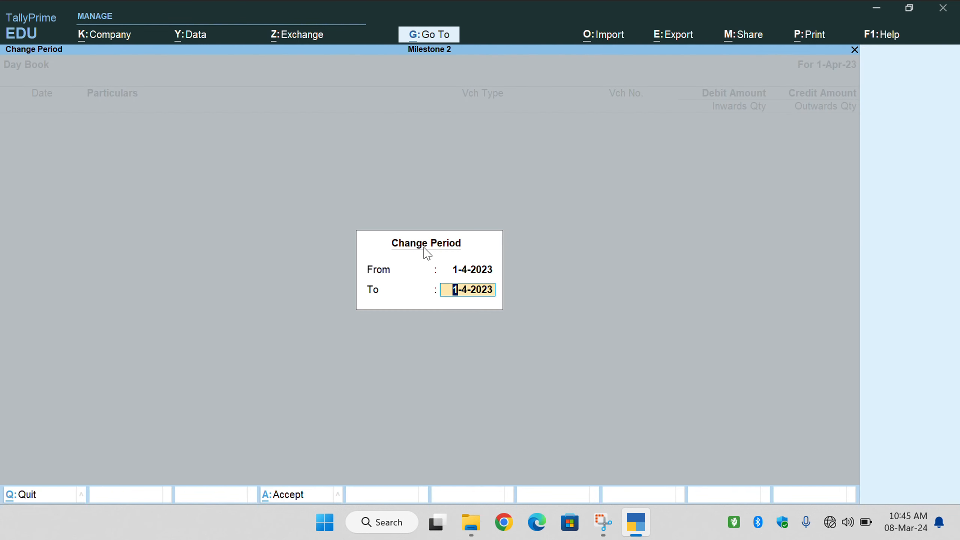
text(31-3)
key(Return)
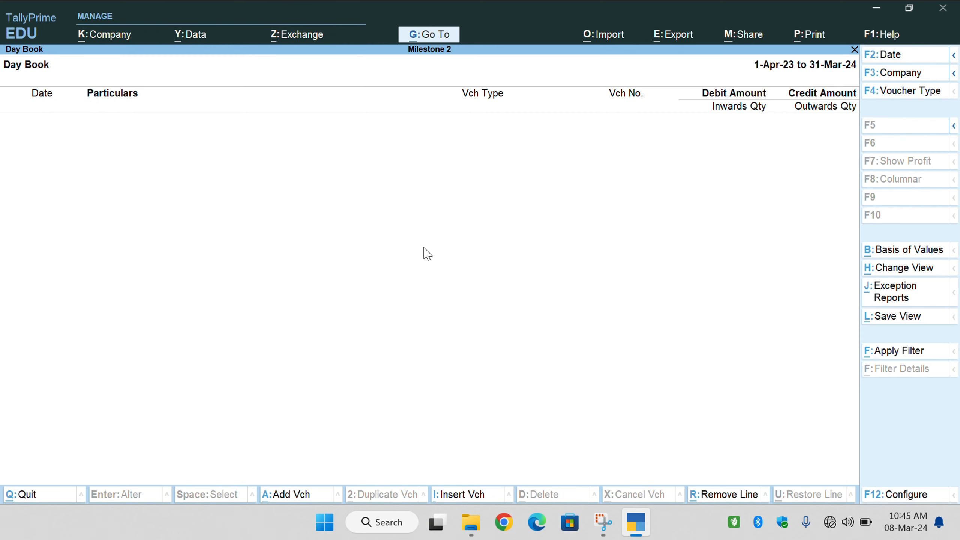
key(Escape)
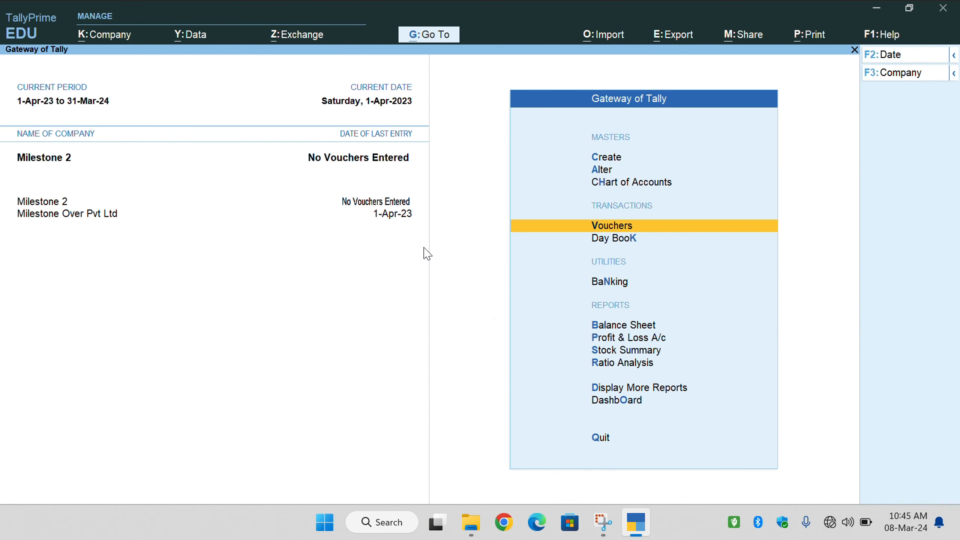
Review the list of ledgers imported into Milestone 2 and return to the Gateway of Tally
key(a)
key(Down)
key(Return)
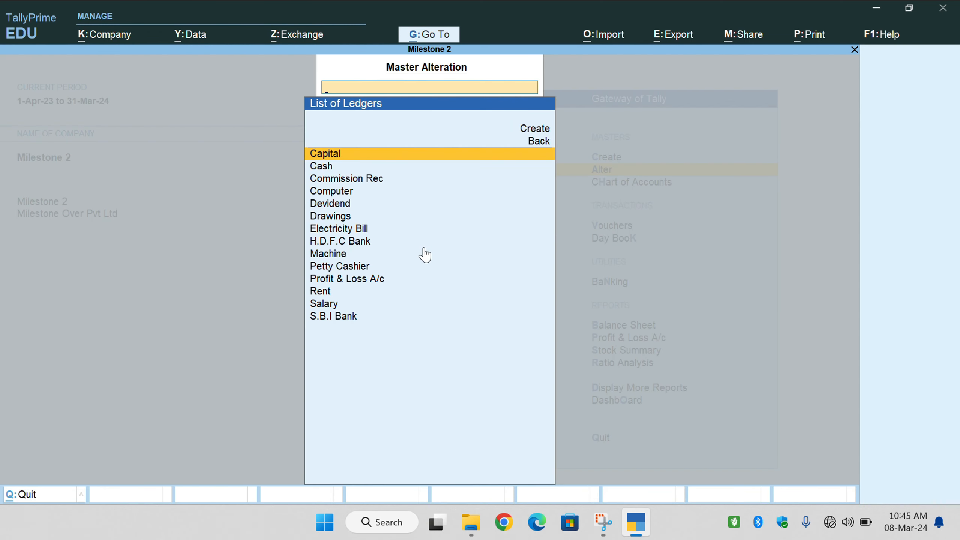
key(Escape)
key(Escape)
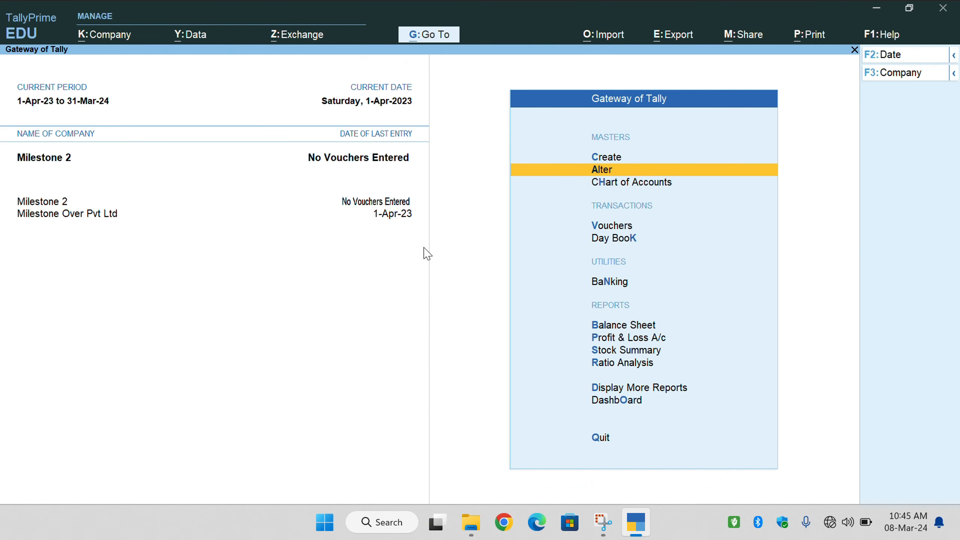
Reopen the detailed Balance Sheet of Milestone 2, examine the fixed asset and current asset entries, and close the report
key(Down)
key(Down)
key(Down)
key(Down)
key(Down)
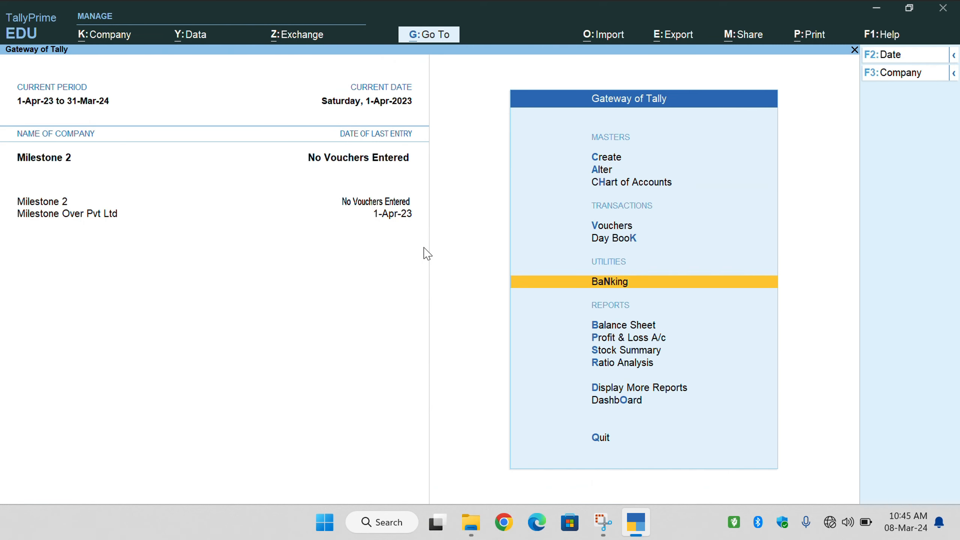
key(Down)
key(Up)
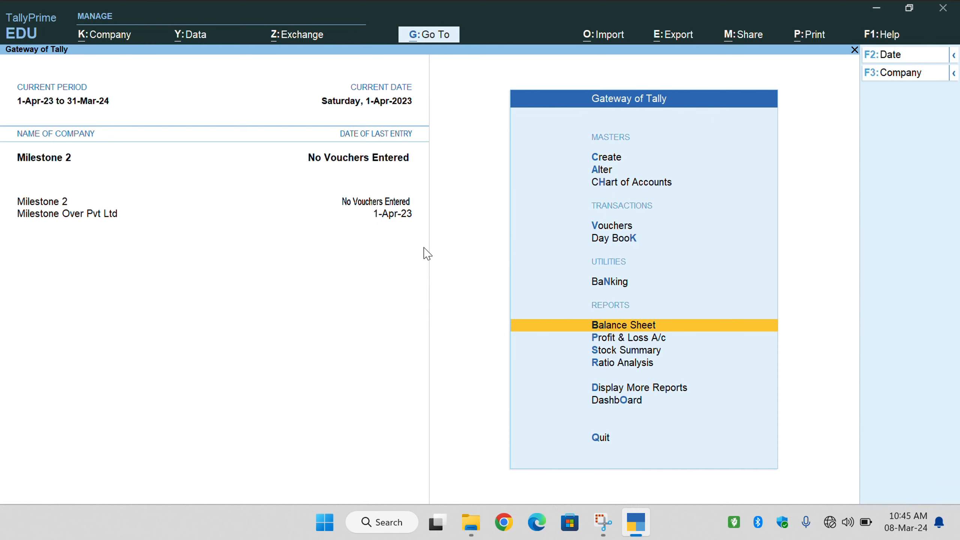
key(Return)
key(alt+F5)
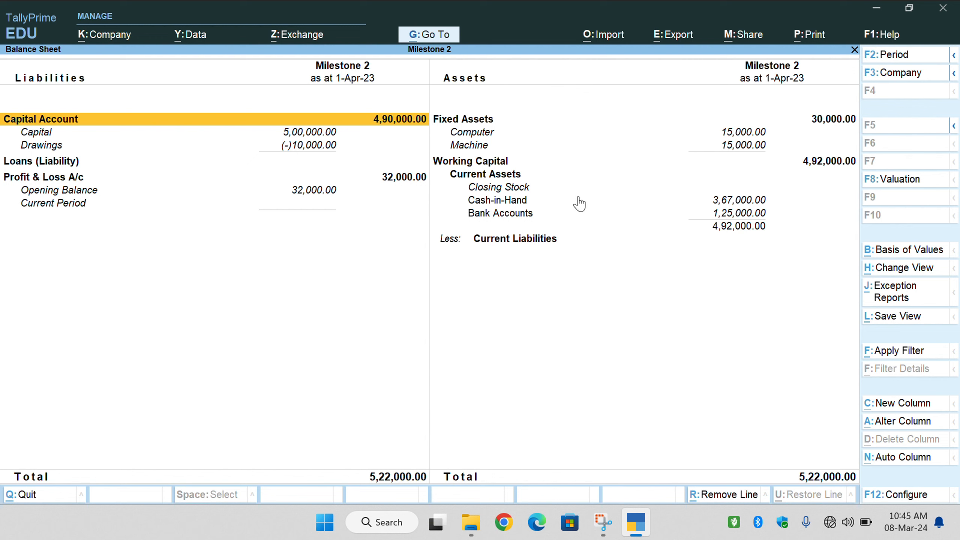
click(515, 180)
click(516, 187)
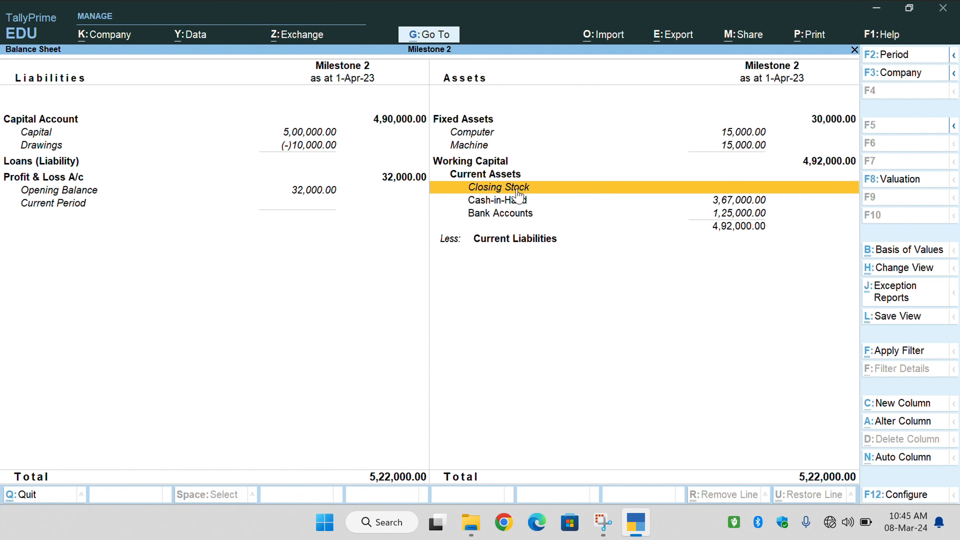
click(509, 134)
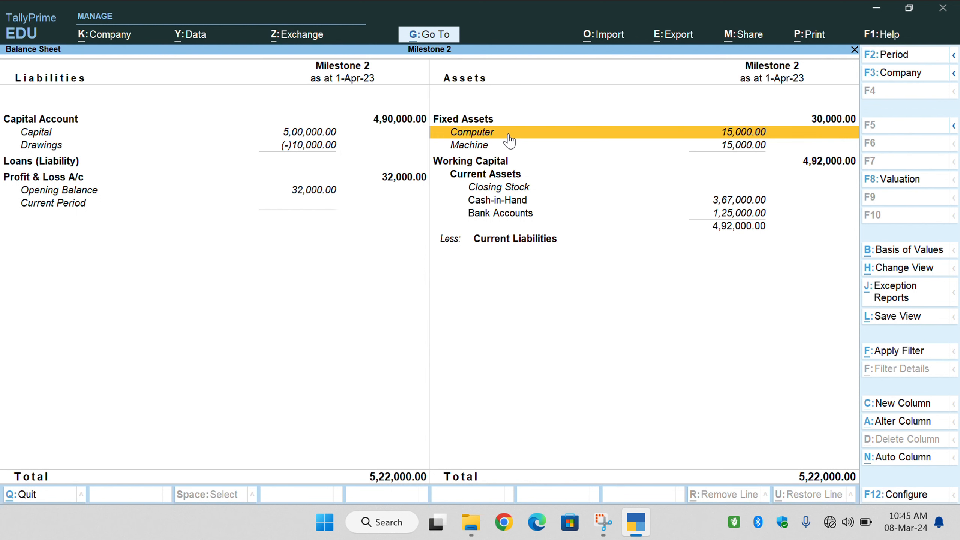
key(Escape)
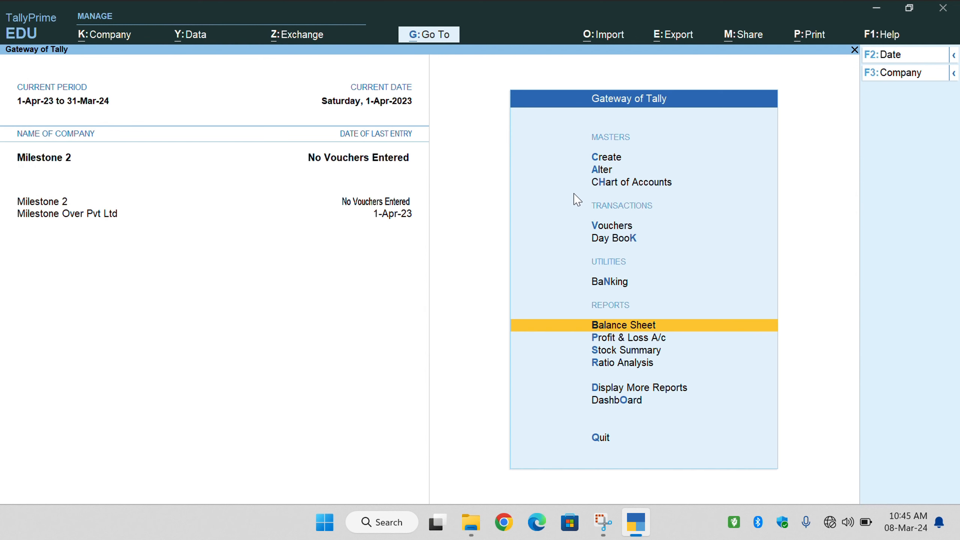